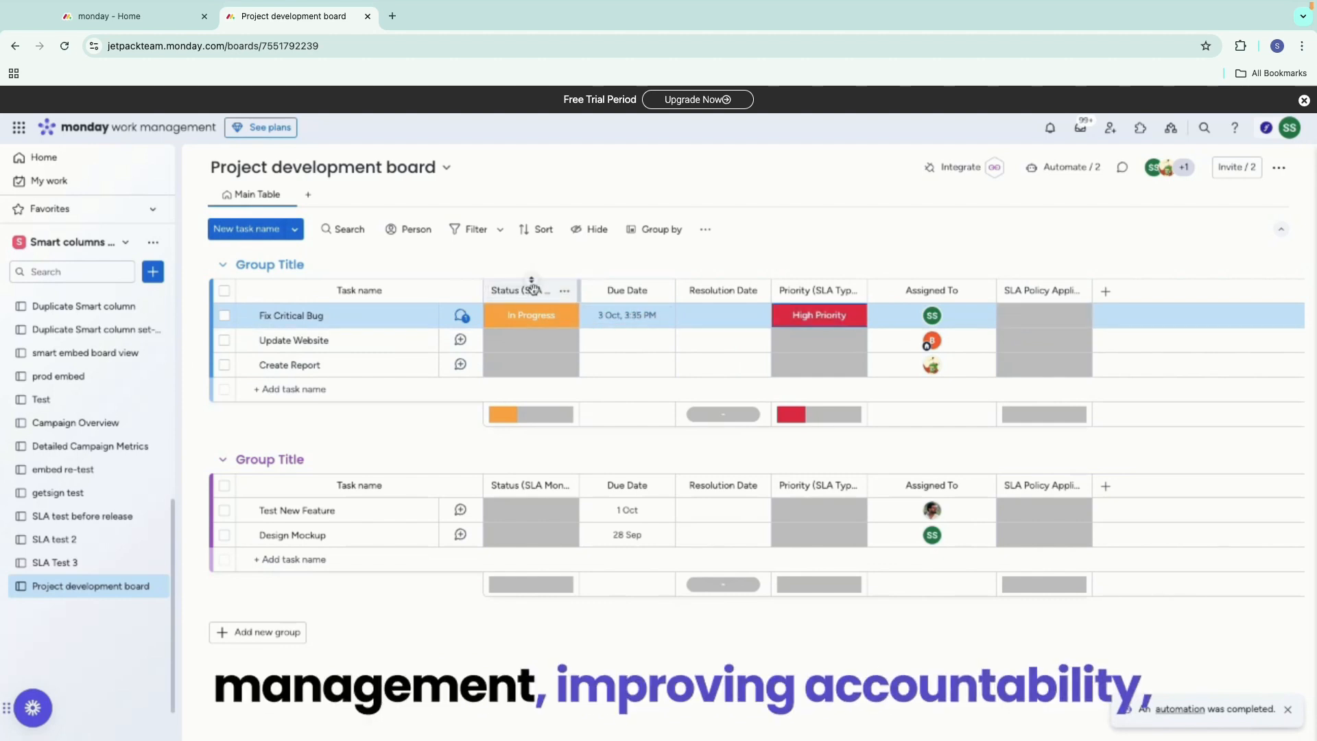
- Set the priority of Update Website to Medium Priority and of Create Report to Low Priority
{"action": "left_click", "coordinate": [819, 339]}
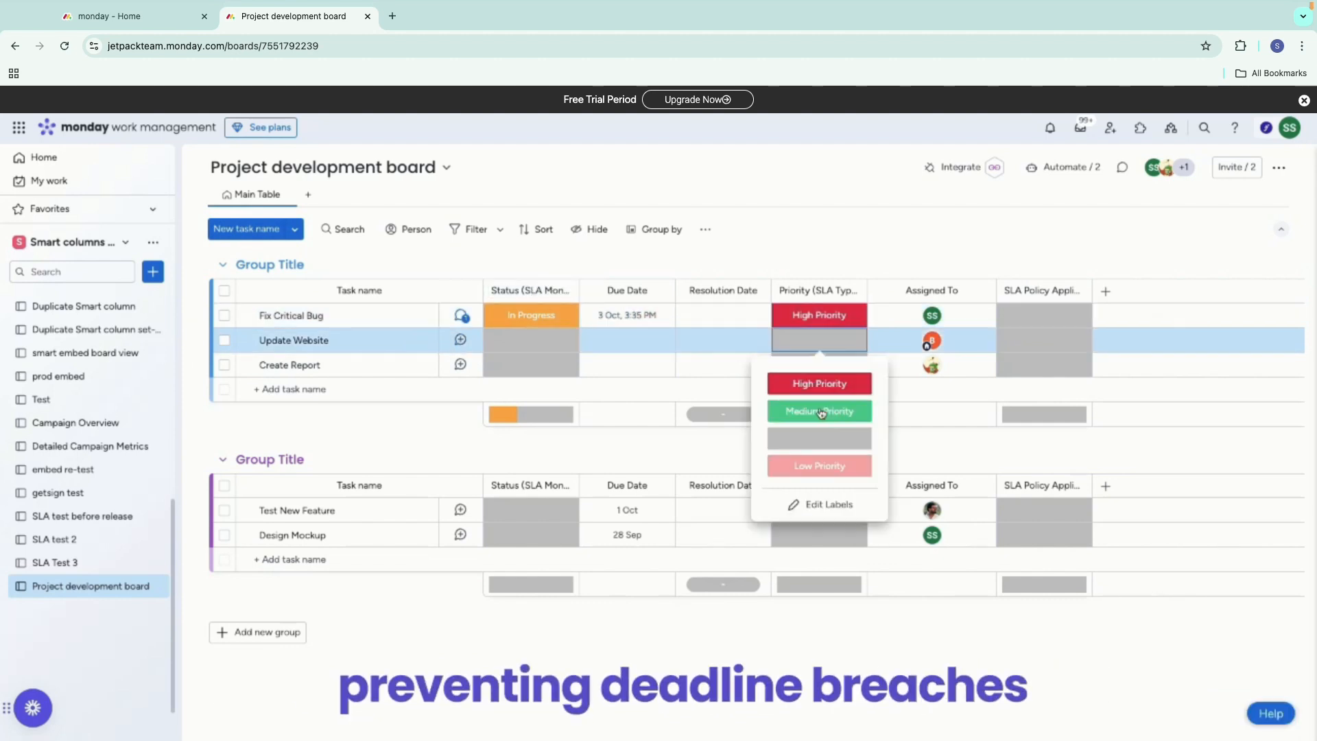
{"action": "left_click", "coordinate": [821, 411]}
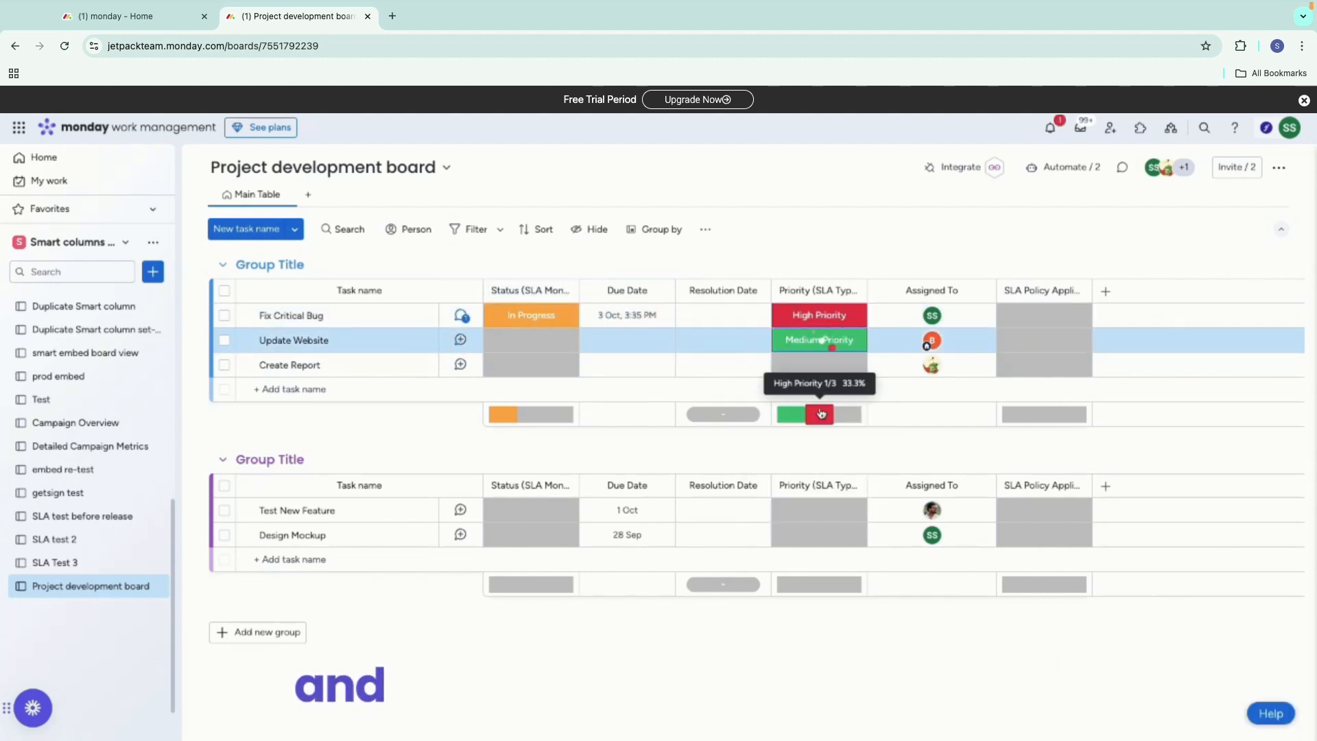
{"action": "left_click", "coordinate": [822, 365]}
{"action": "left_click", "coordinate": [826, 490]}
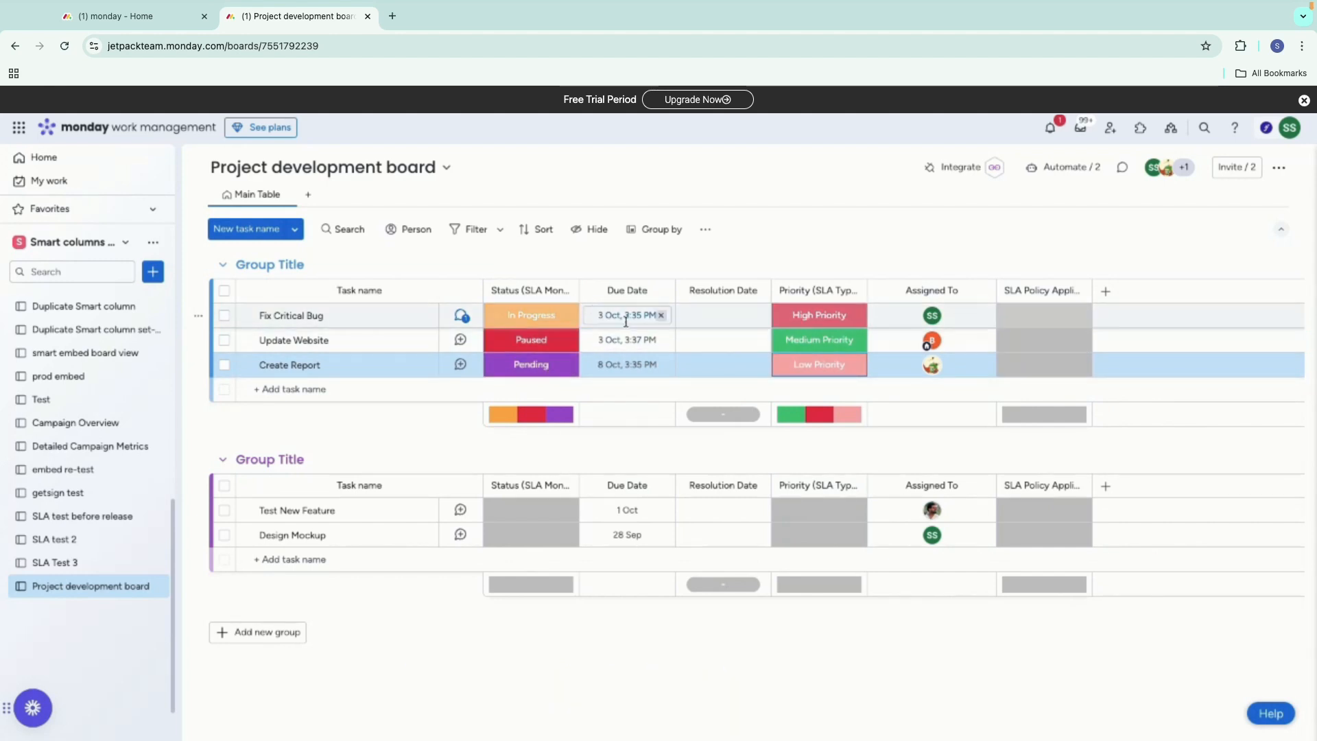
- Mark SLA Policy Applied as Done for Fix Critical Bug and open the notifications
{"action": "left_click", "coordinate": [1044, 315]}
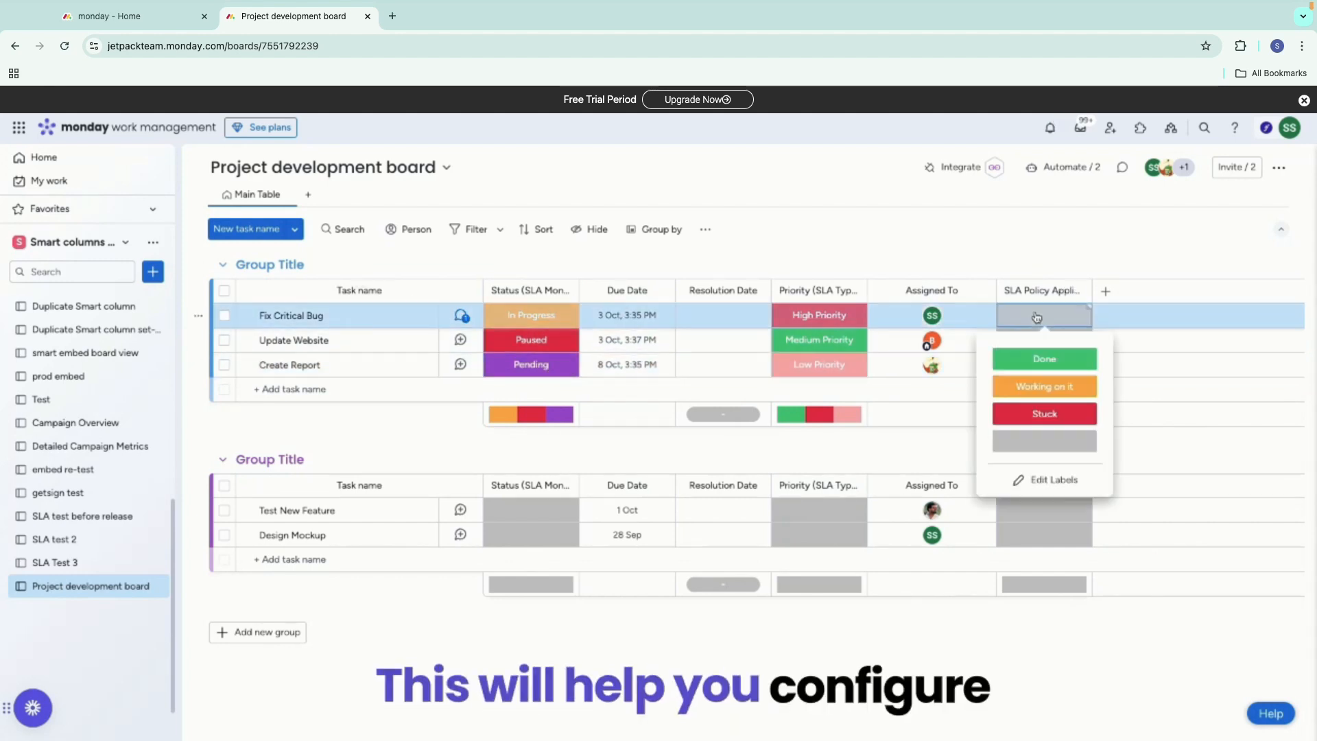
{"action": "left_click", "coordinate": [1043, 356]}
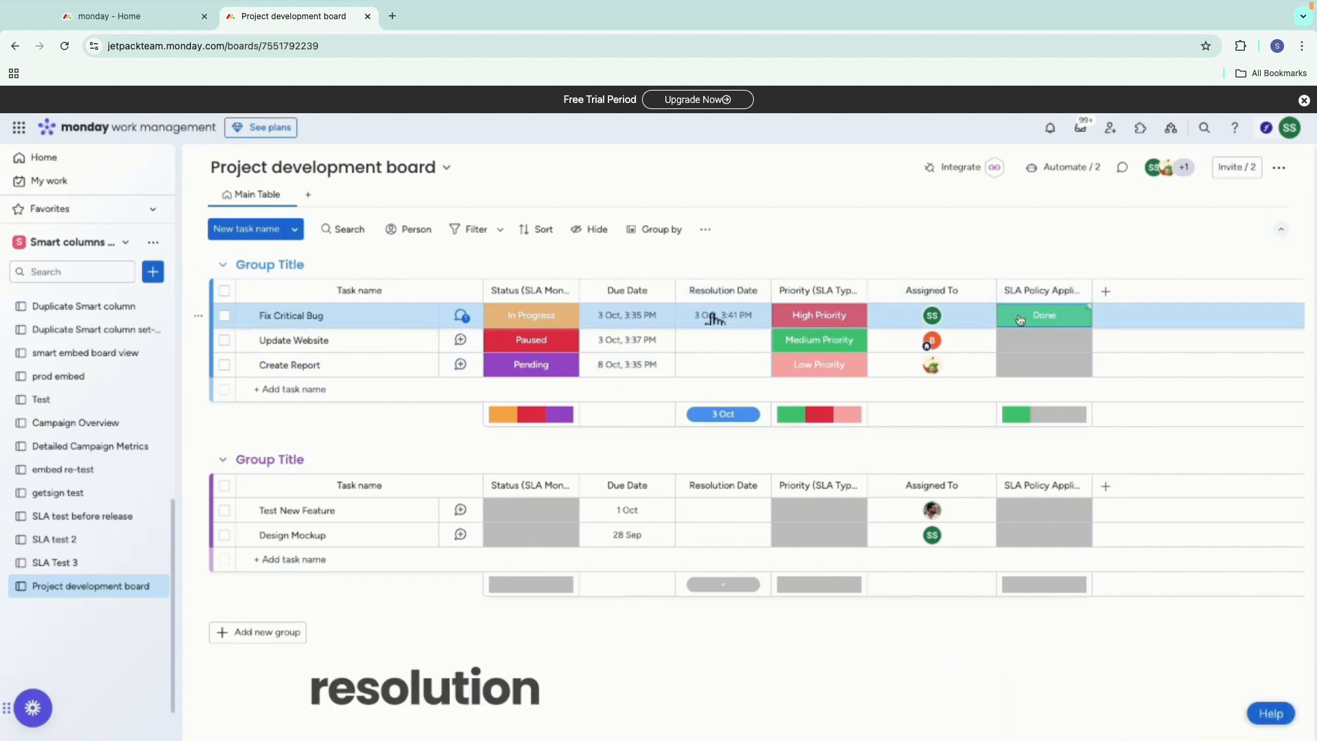
{"action": "left_click", "coordinate": [1050, 128]}
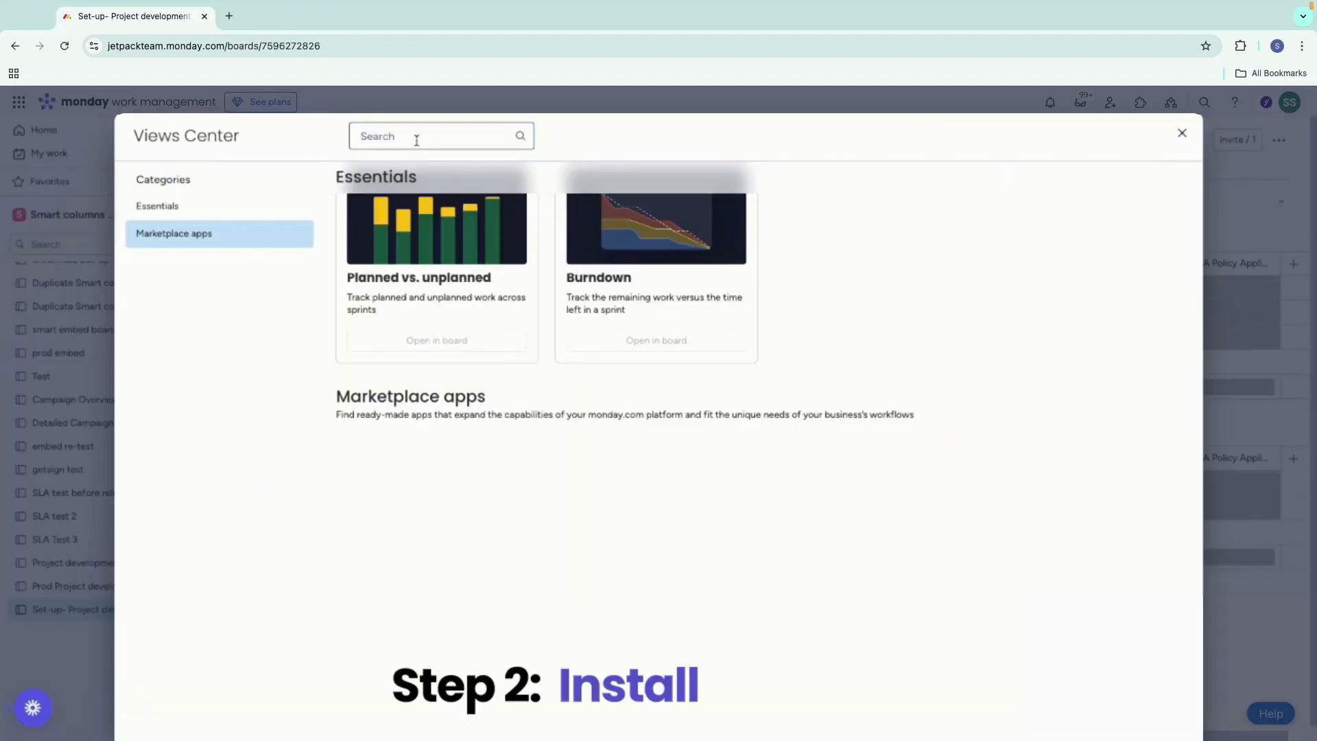
- Search the Views Center for SLA and open the Smart SLA status column app in the board
{"action": "type", "text": "S"}
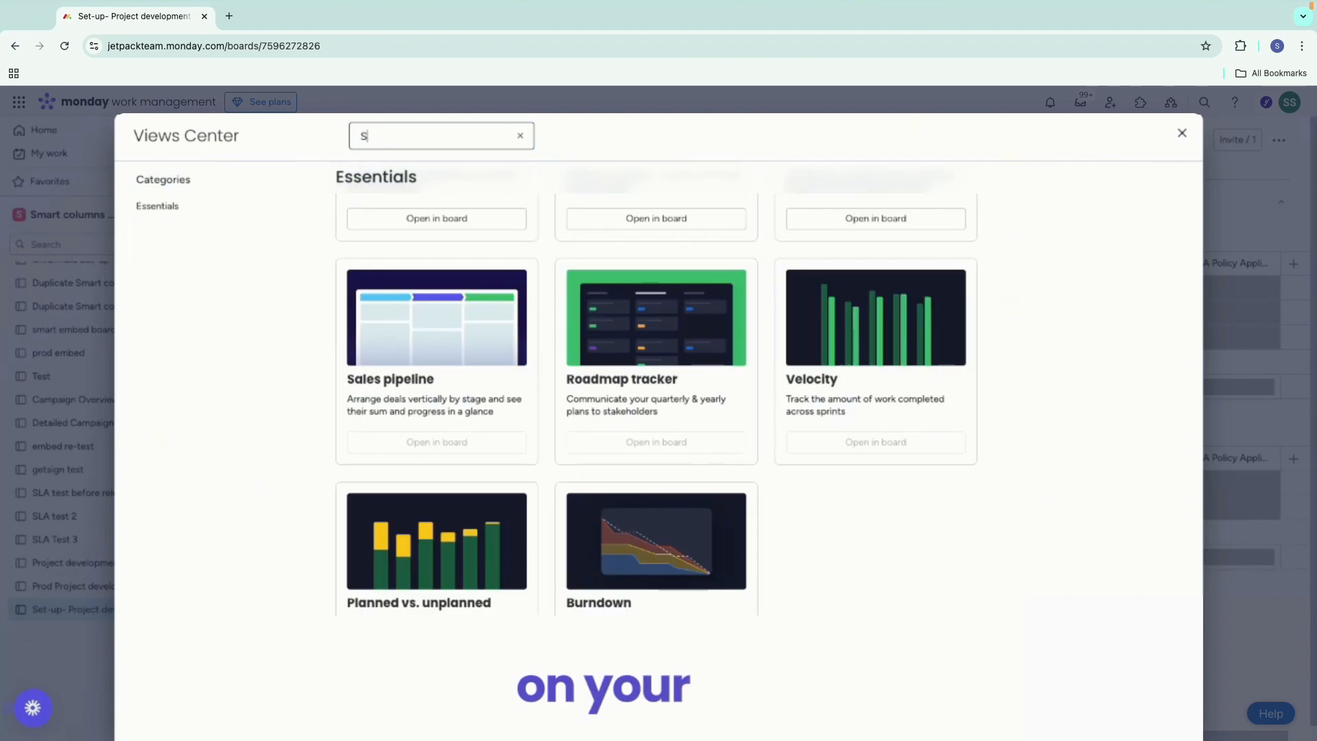
{"action": "type", "text": "LA"}
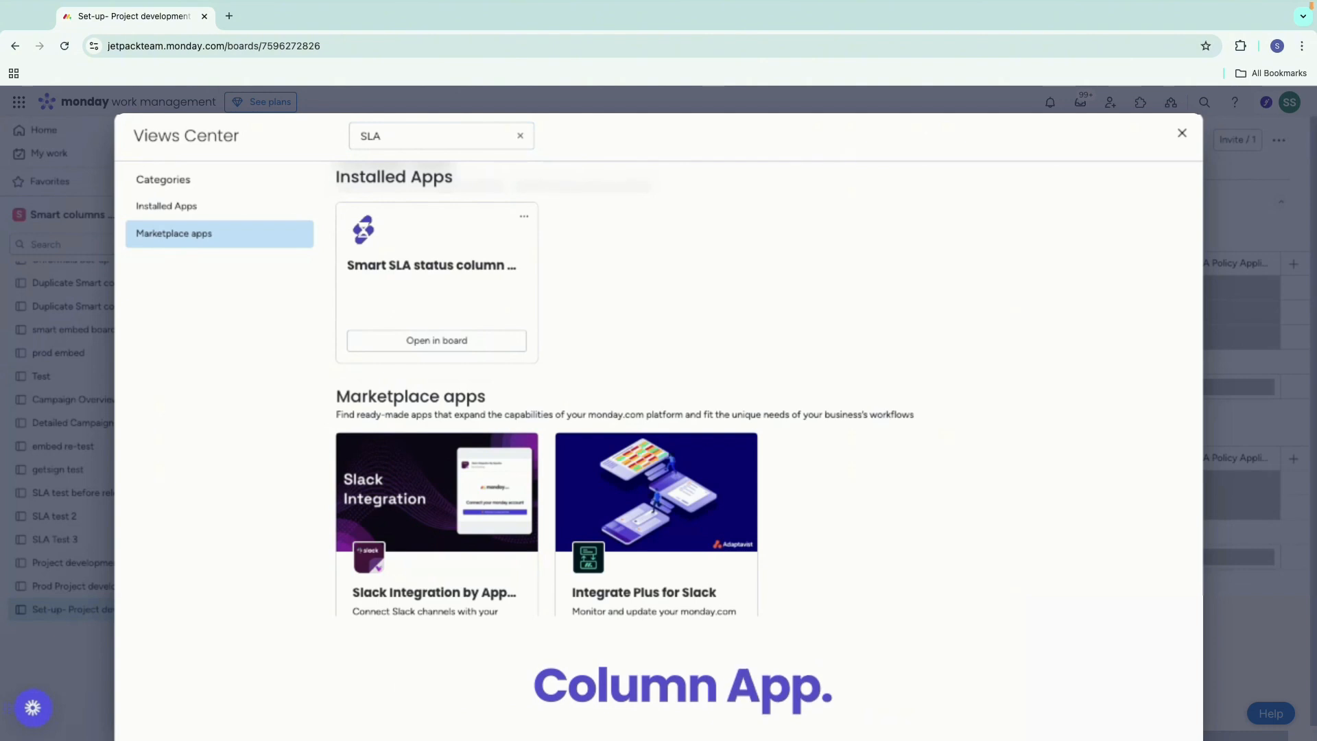
{"action": "left_click", "coordinate": [423, 342]}
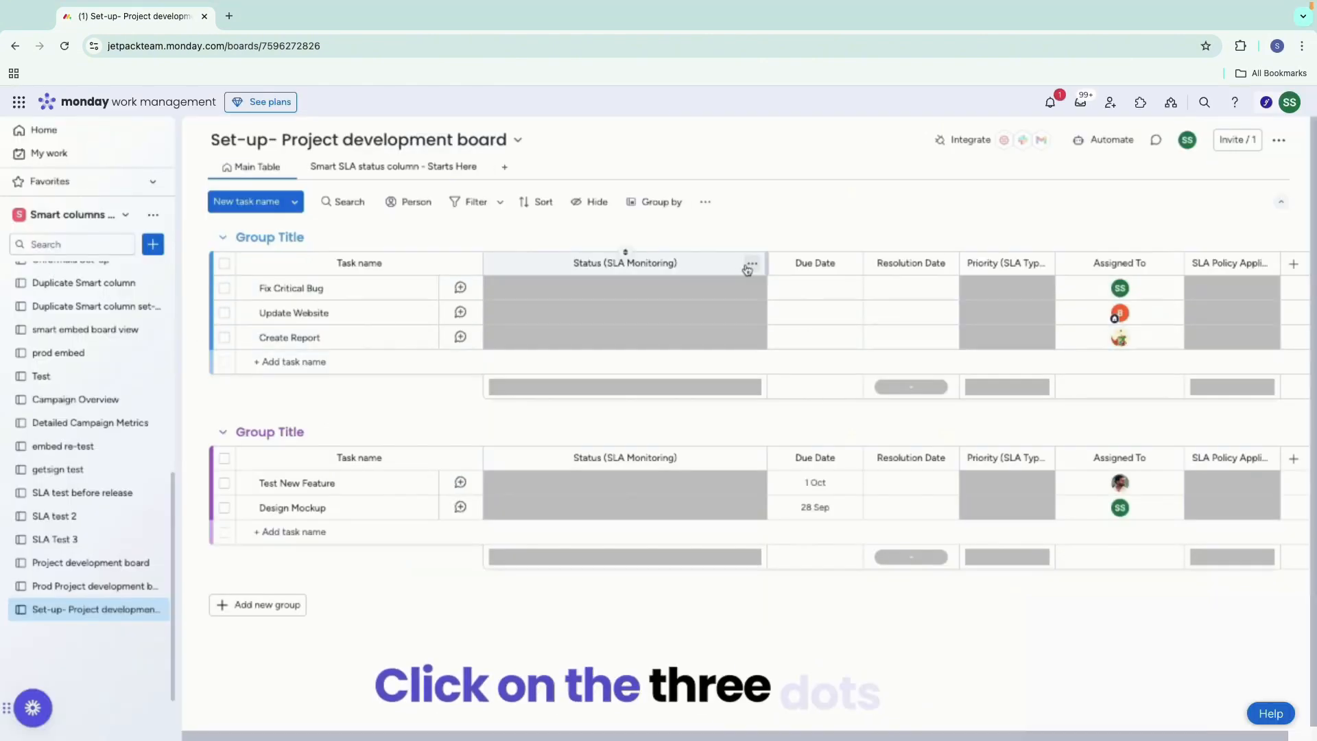
- Open the Smart SLA Status Columns extension for the Status (SLA Monitoring) column
{"action": "left_click", "coordinate": [752, 265]}
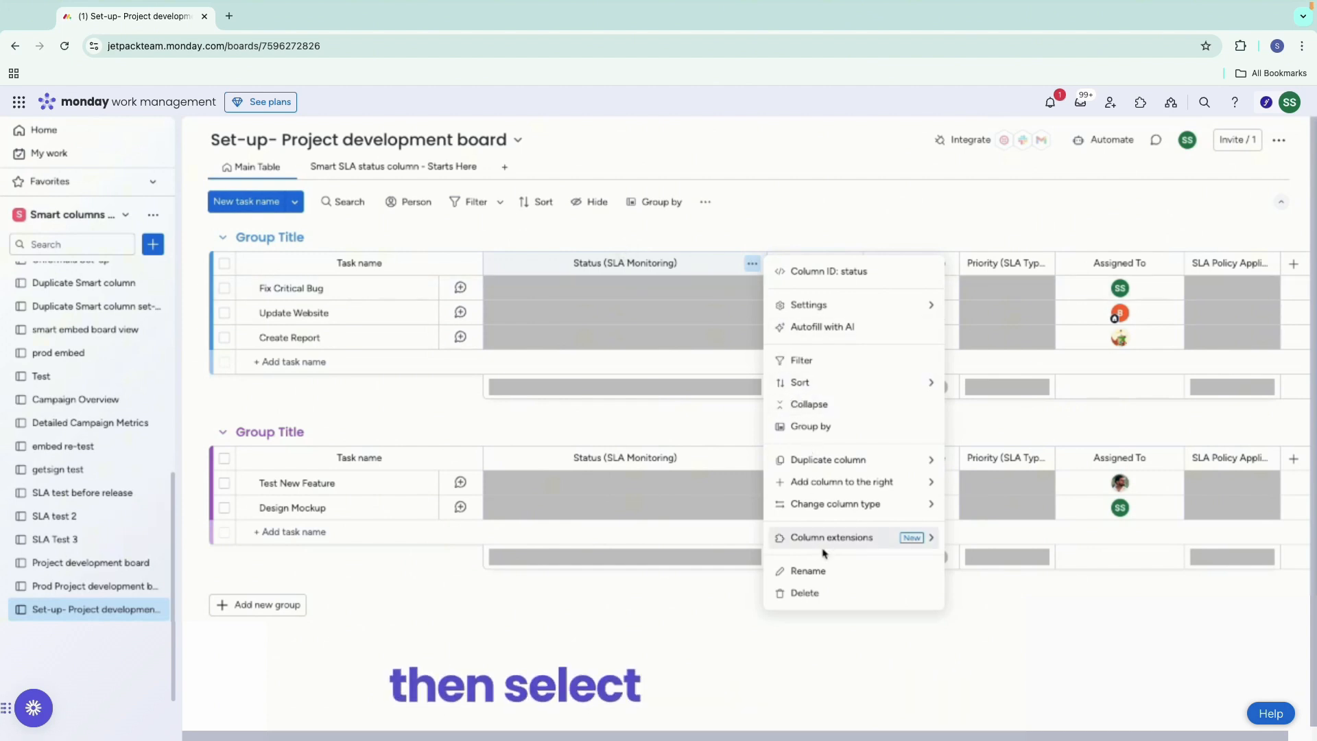
{"action": "mouse_move", "coordinate": [842, 541]}
{"action": "scroll", "coordinate": [1032, 590], "scroll_direction": "down", "scroll_amount": 1}
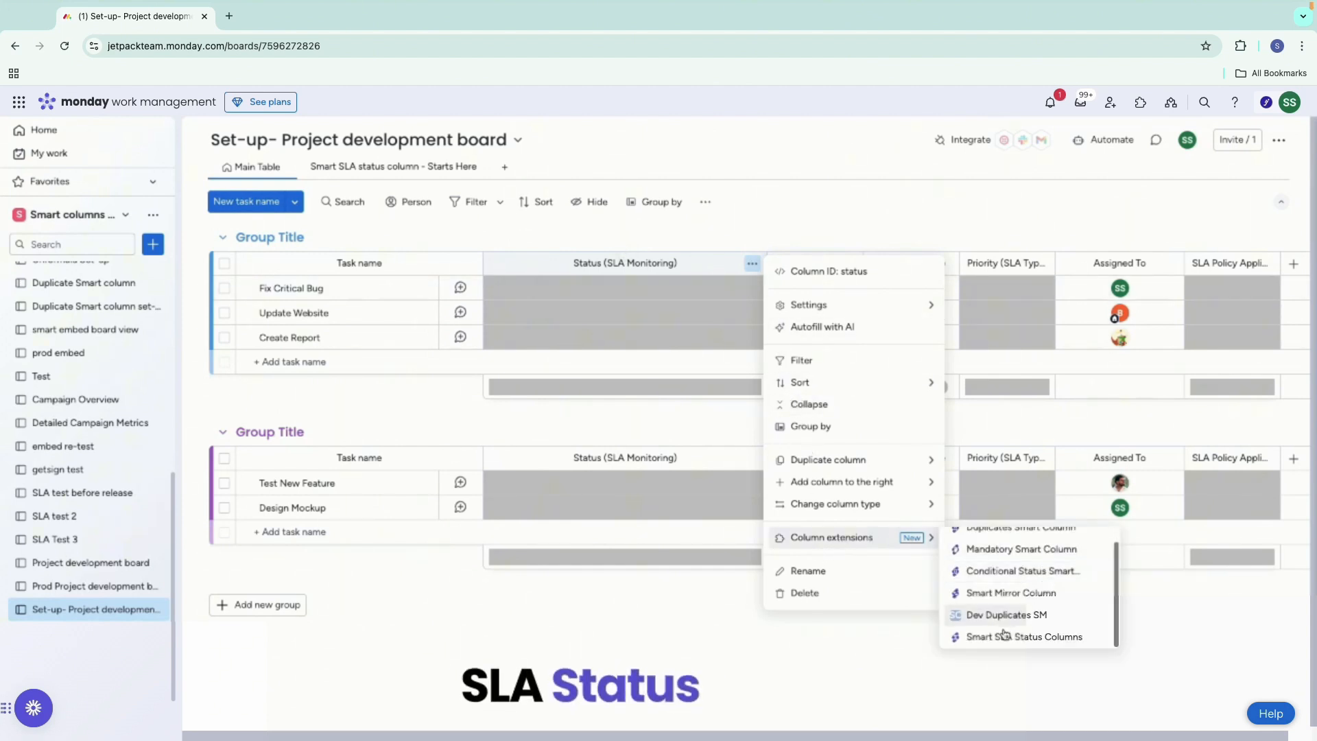
{"action": "left_click", "coordinate": [988, 636]}
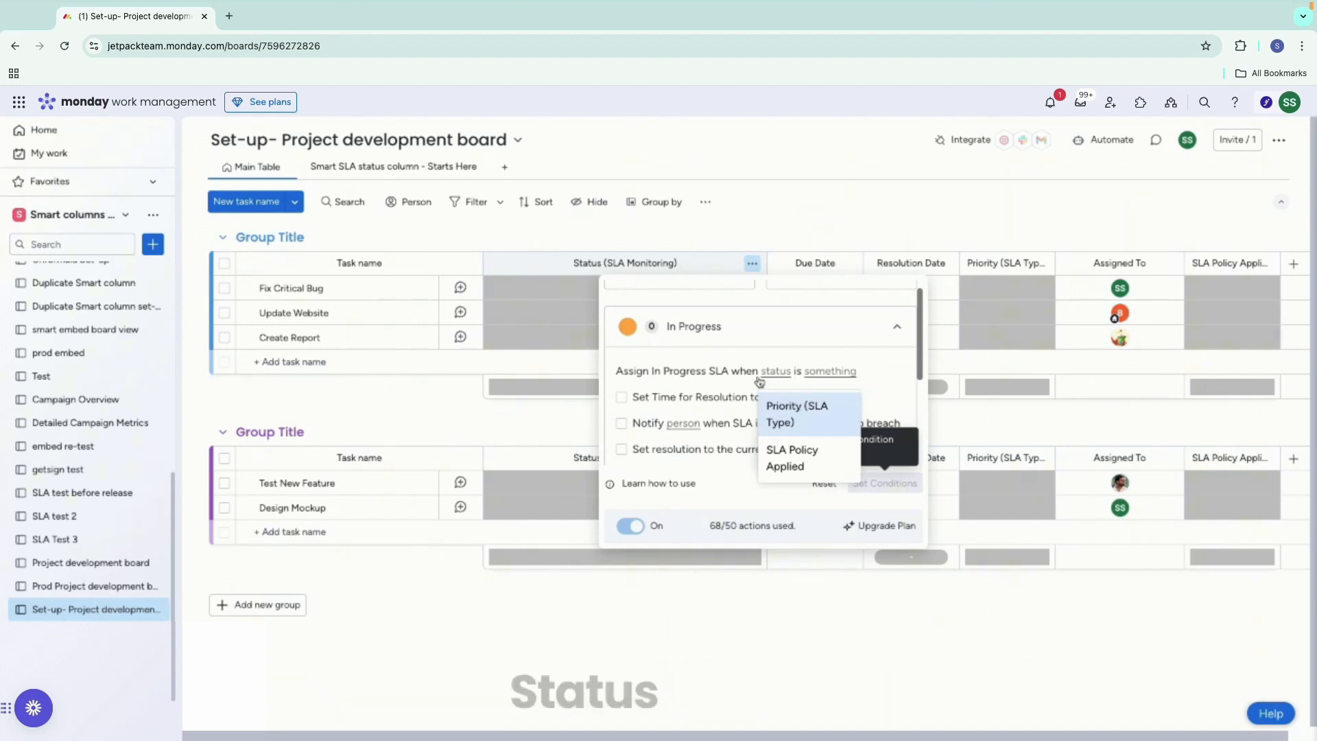
- Assign the In Progress SLA when Priority (SLA Type) is High Priority
{"action": "left_click", "coordinate": [809, 400]}
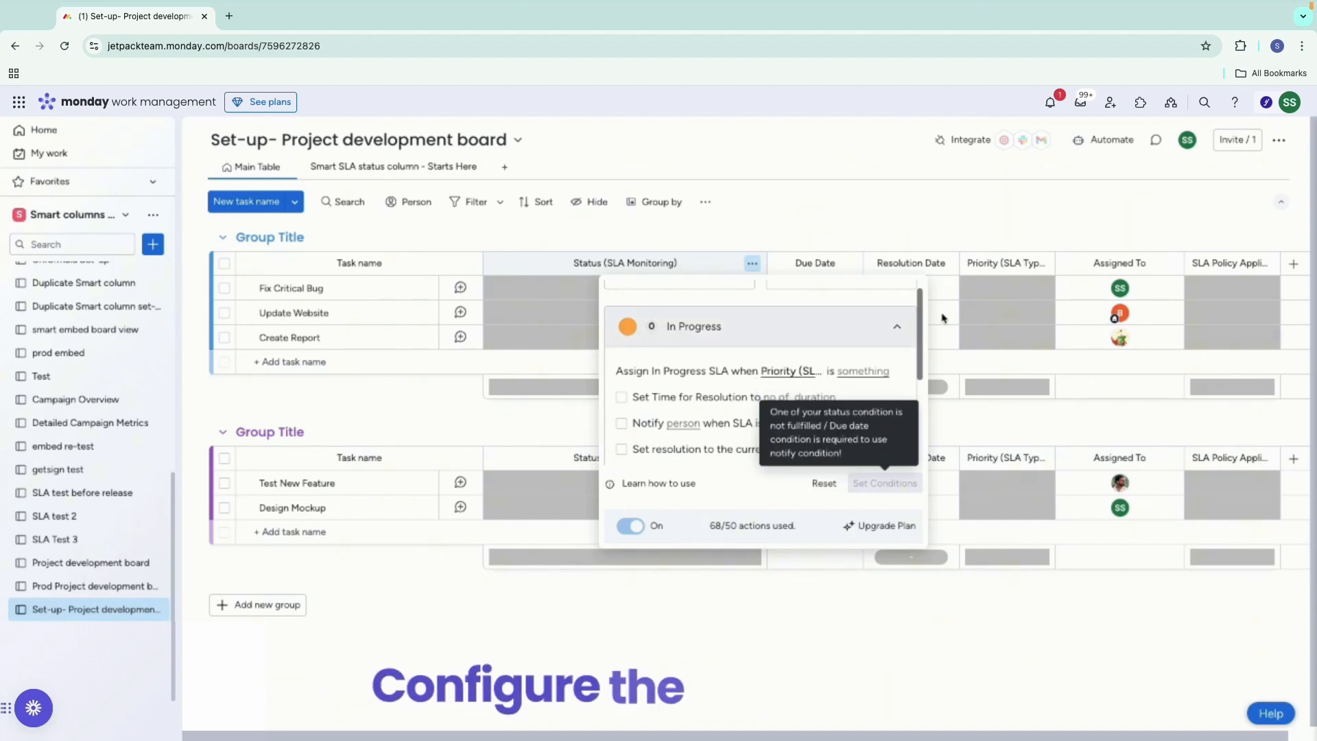
{"action": "left_click", "coordinate": [865, 371]}
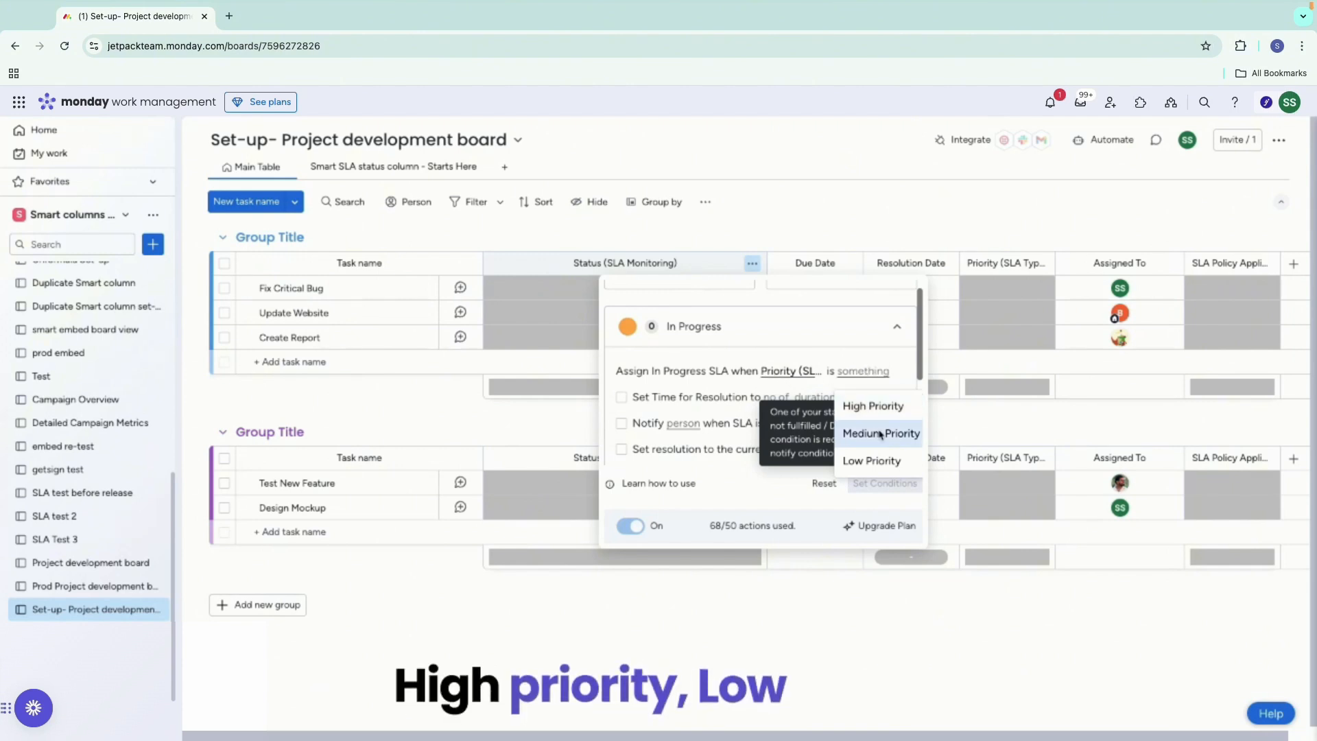
{"action": "left_click", "coordinate": [872, 407]}
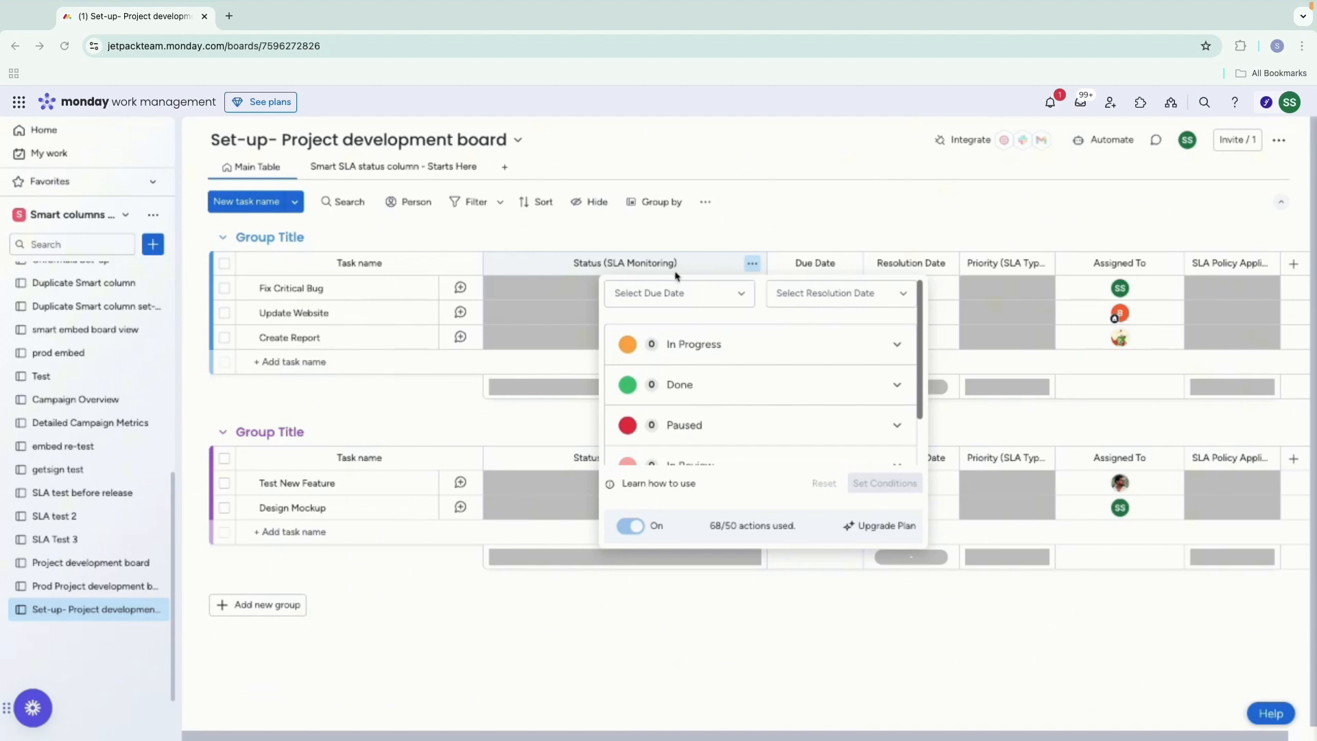
- Choose Due Date as the SLA due date column and Resolution Date as the resolution date column
{"action": "left_click", "coordinate": [679, 293]}
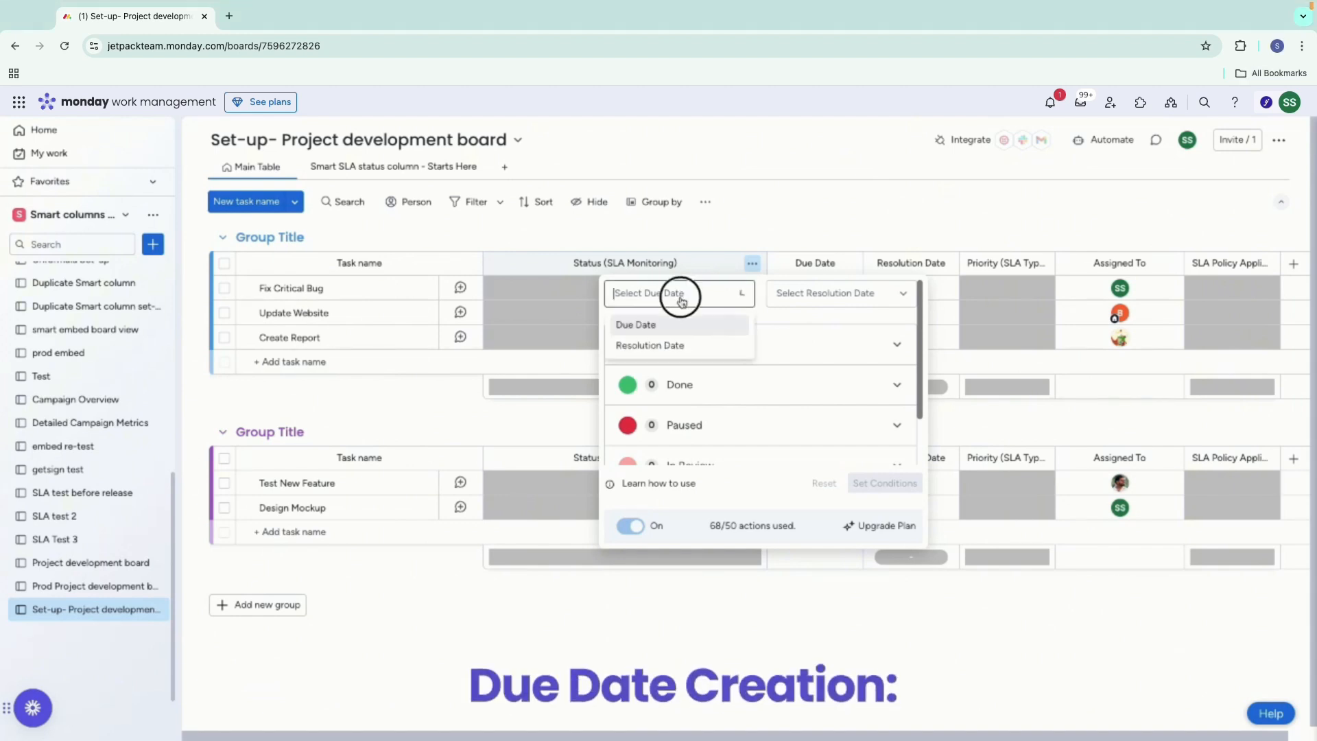
{"action": "left_click", "coordinate": [657, 326]}
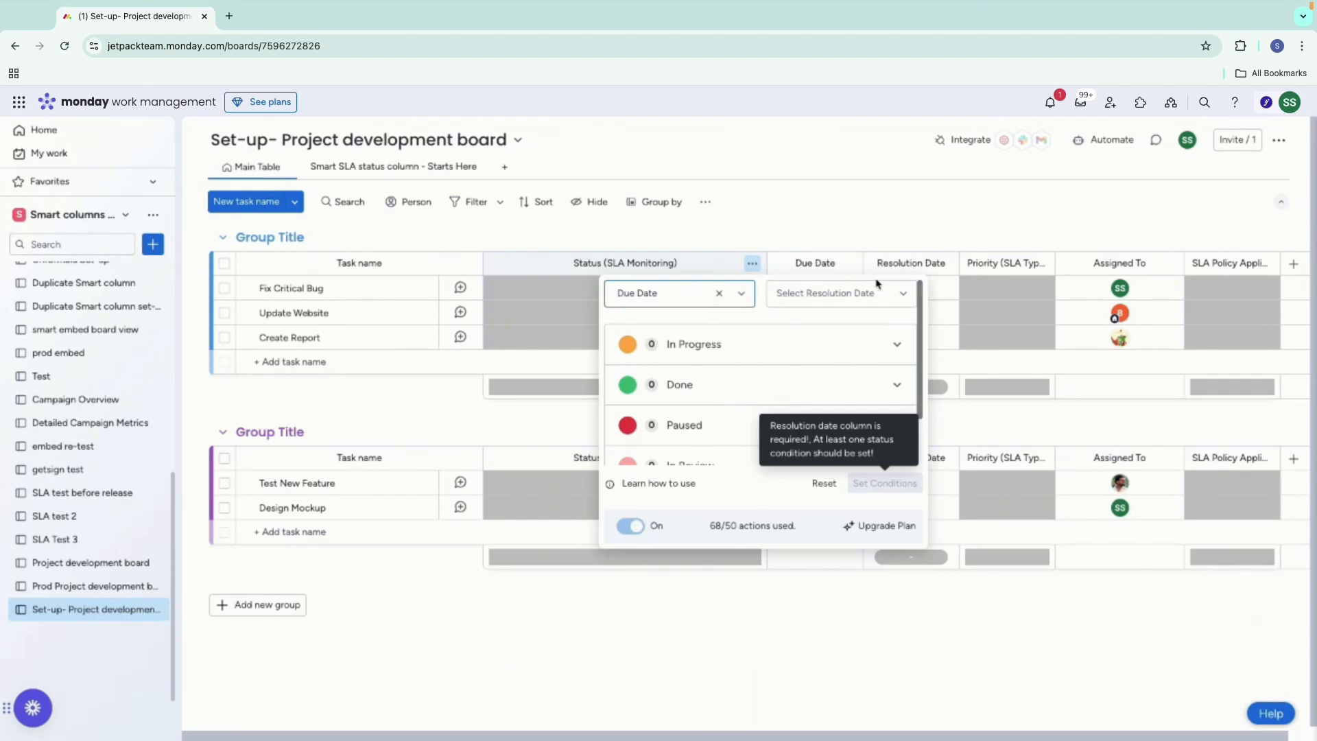
{"action": "left_click", "coordinate": [838, 299]}
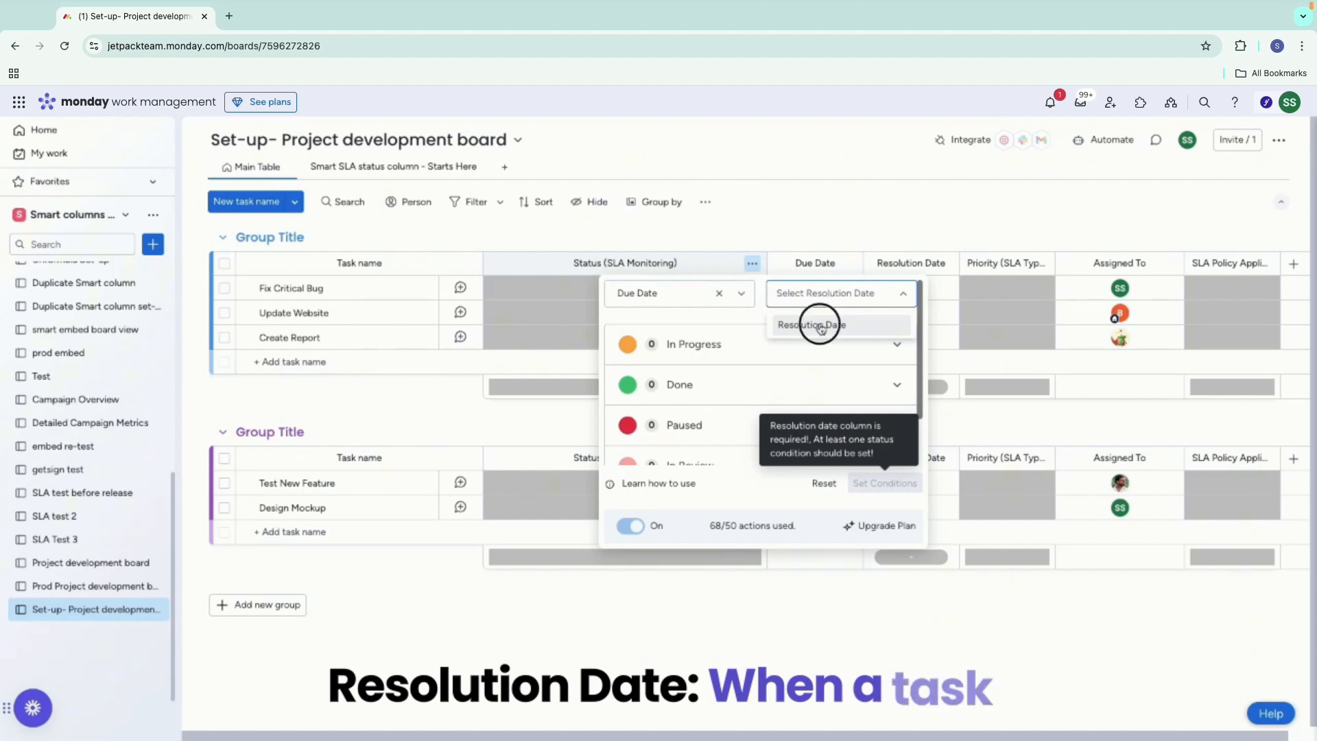
{"action": "left_click", "coordinate": [821, 325]}
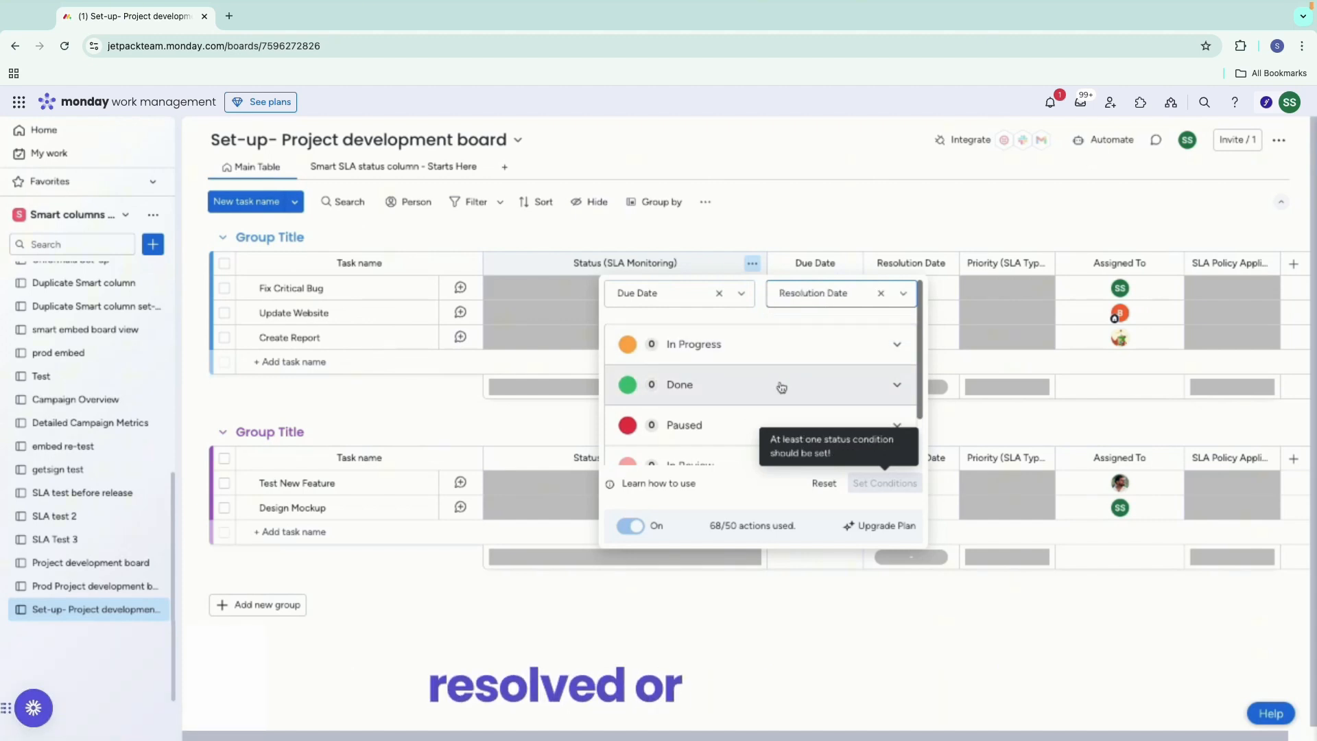
- Enable Time for Resolution in the In Progress conditions and set it to 1 Days
{"action": "scroll", "coordinate": [776, 402], "scroll_direction": "down", "scroll_amount": 2}
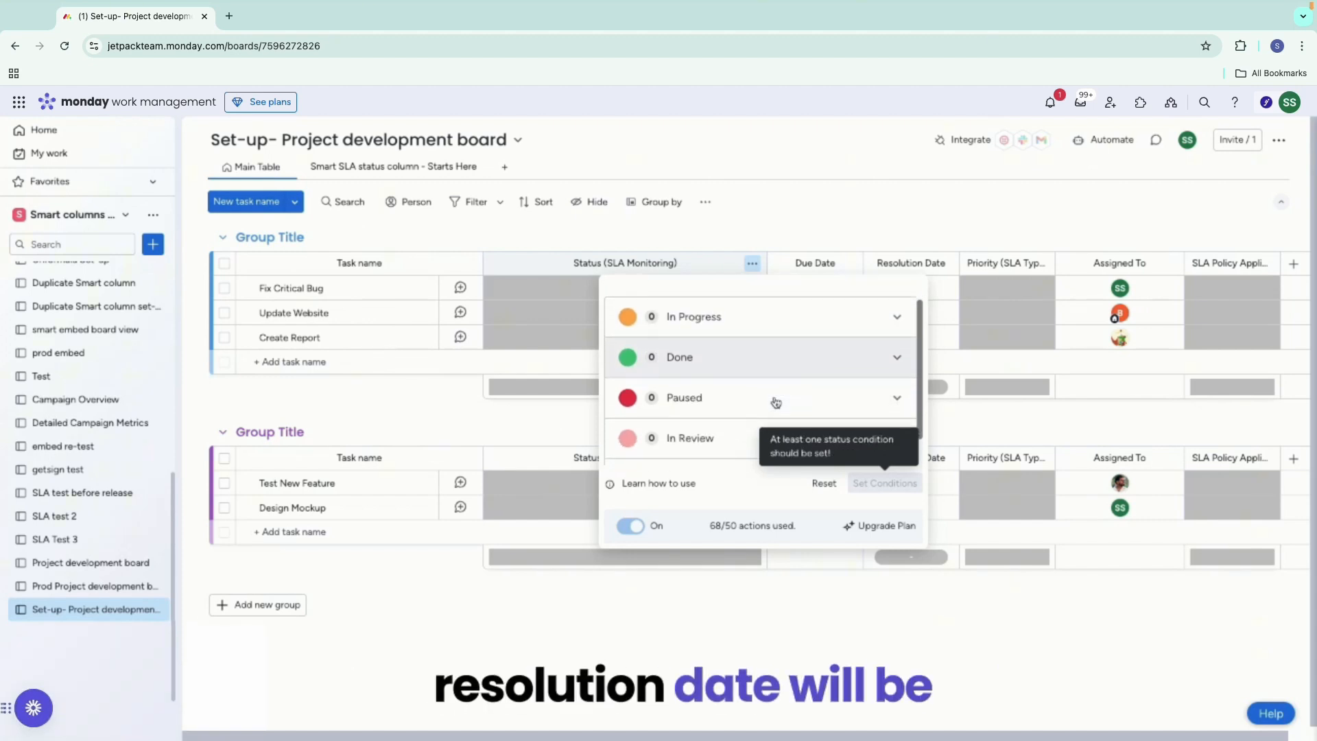
{"action": "scroll", "coordinate": [745, 328], "scroll_direction": "up", "scroll_amount": 1}
{"action": "left_click", "coordinate": [701, 358]}
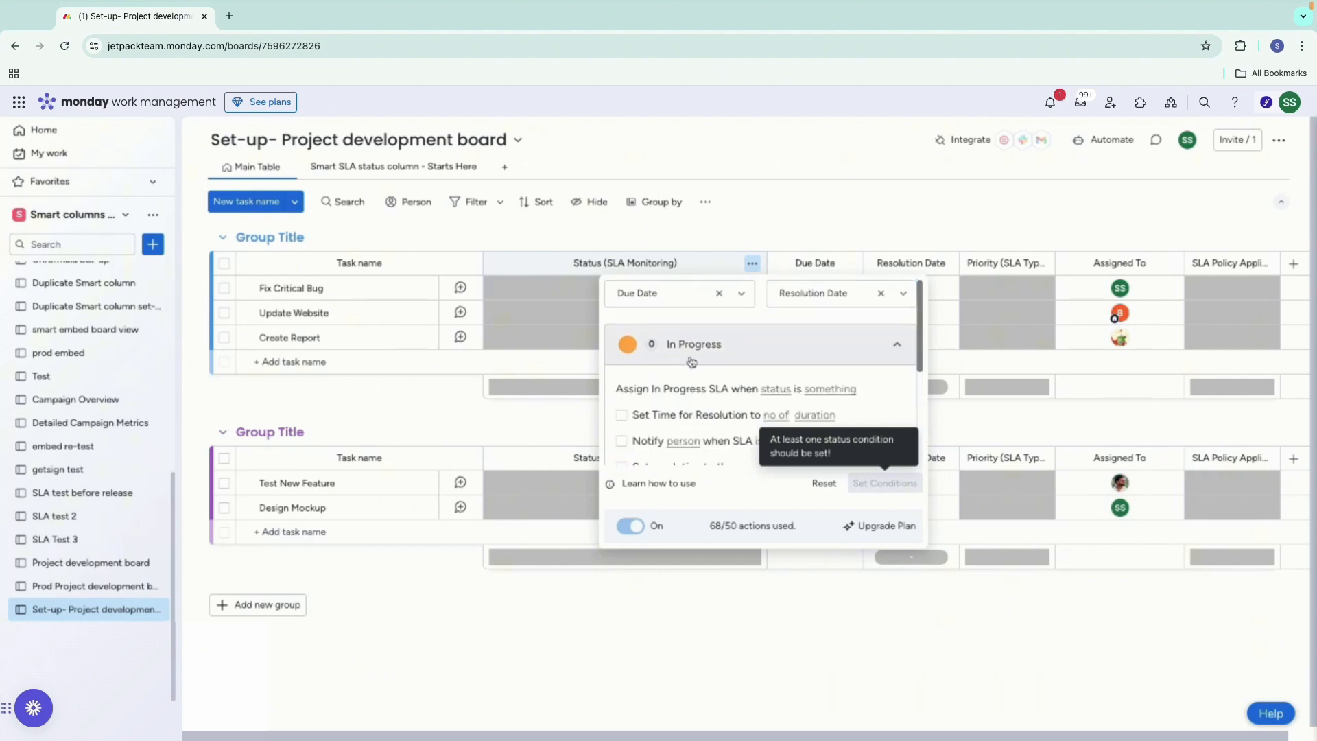
{"action": "left_click", "coordinate": [621, 365]}
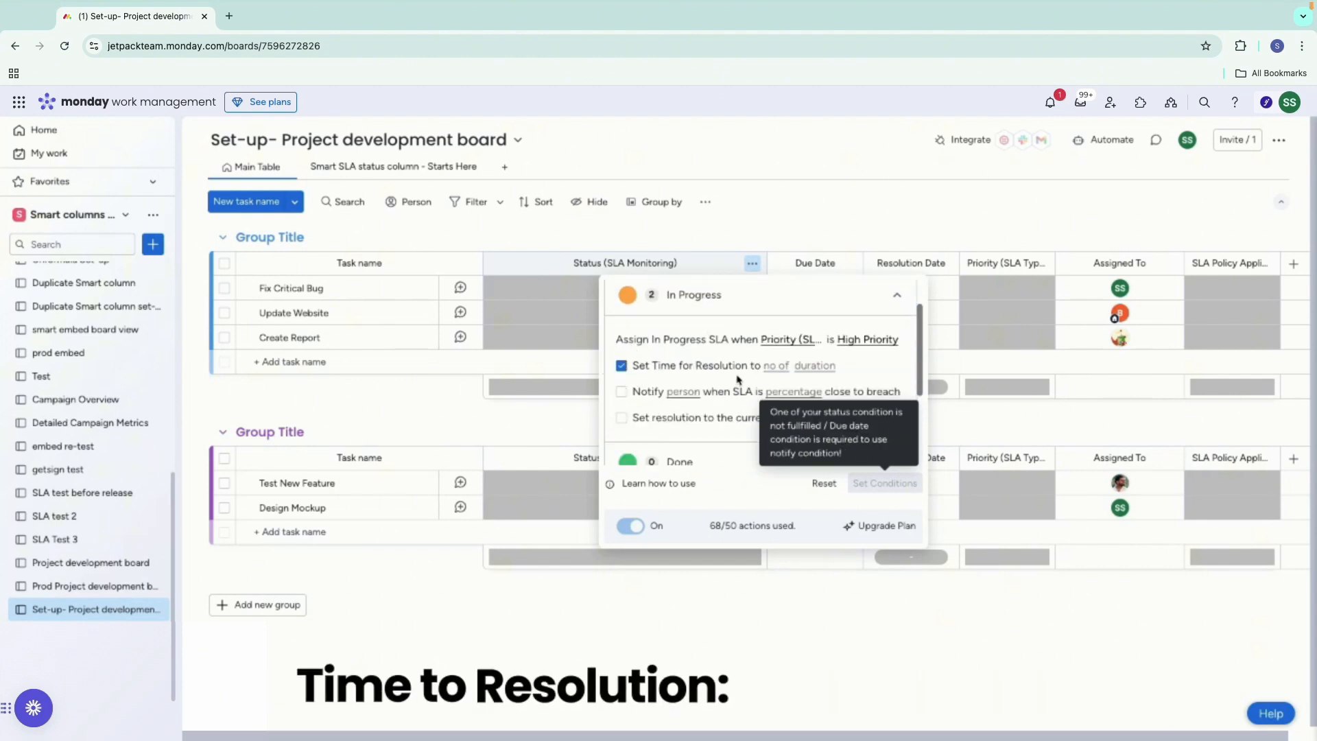
{"action": "left_click", "coordinate": [775, 366]}
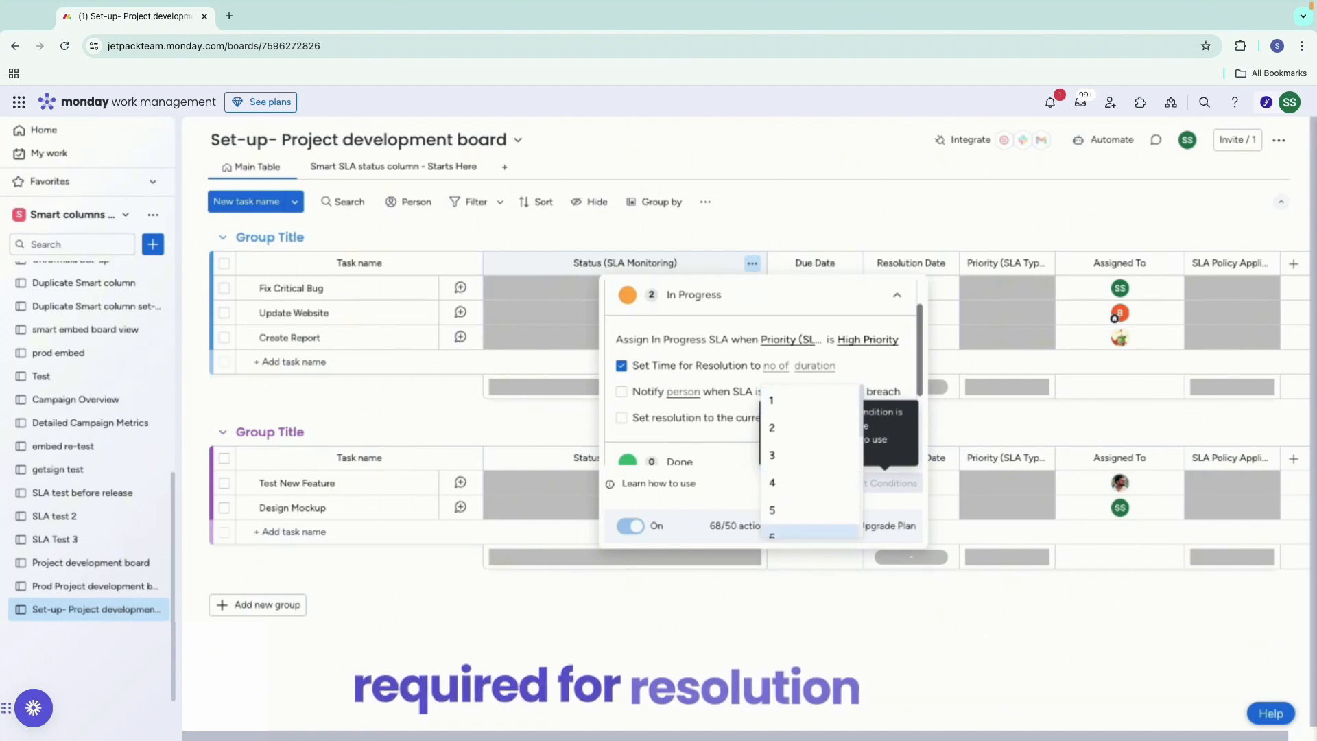
{"action": "left_click", "coordinate": [801, 426]}
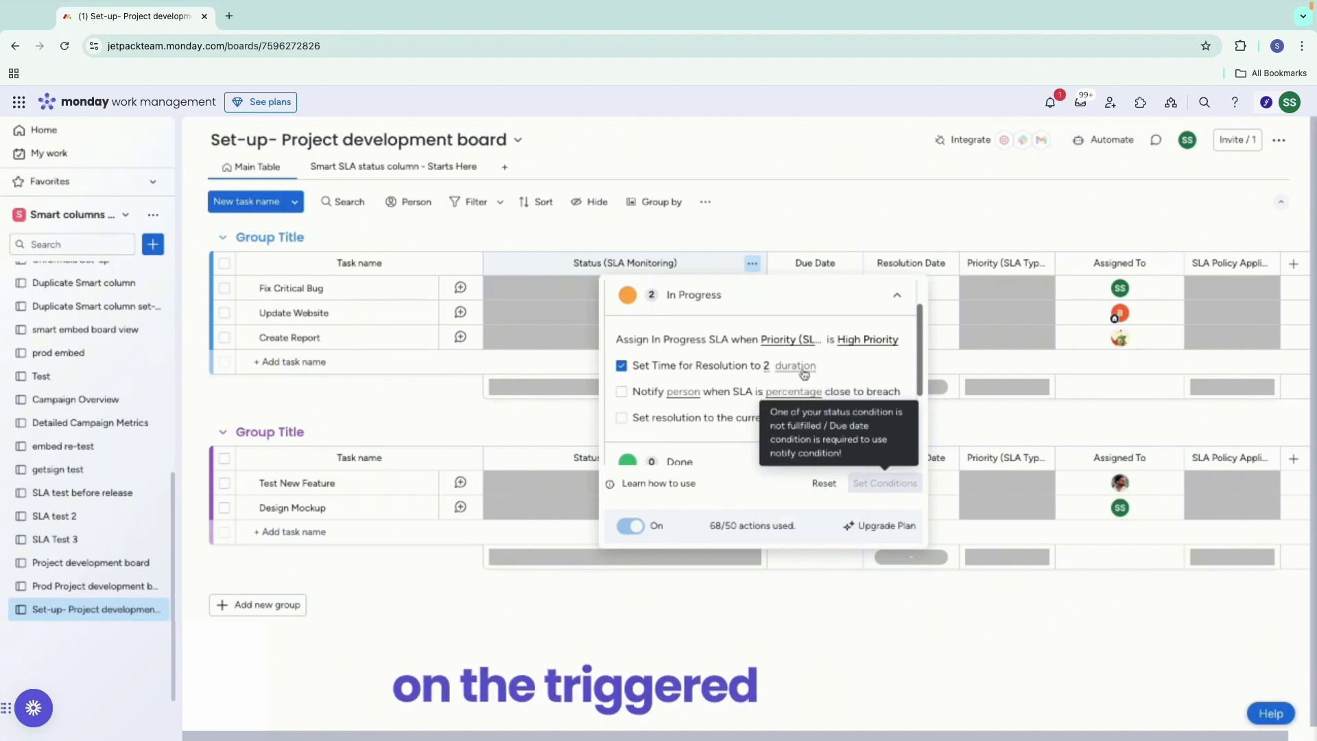
{"action": "left_click", "coordinate": [766, 370]}
{"action": "left_click", "coordinate": [774, 403]}
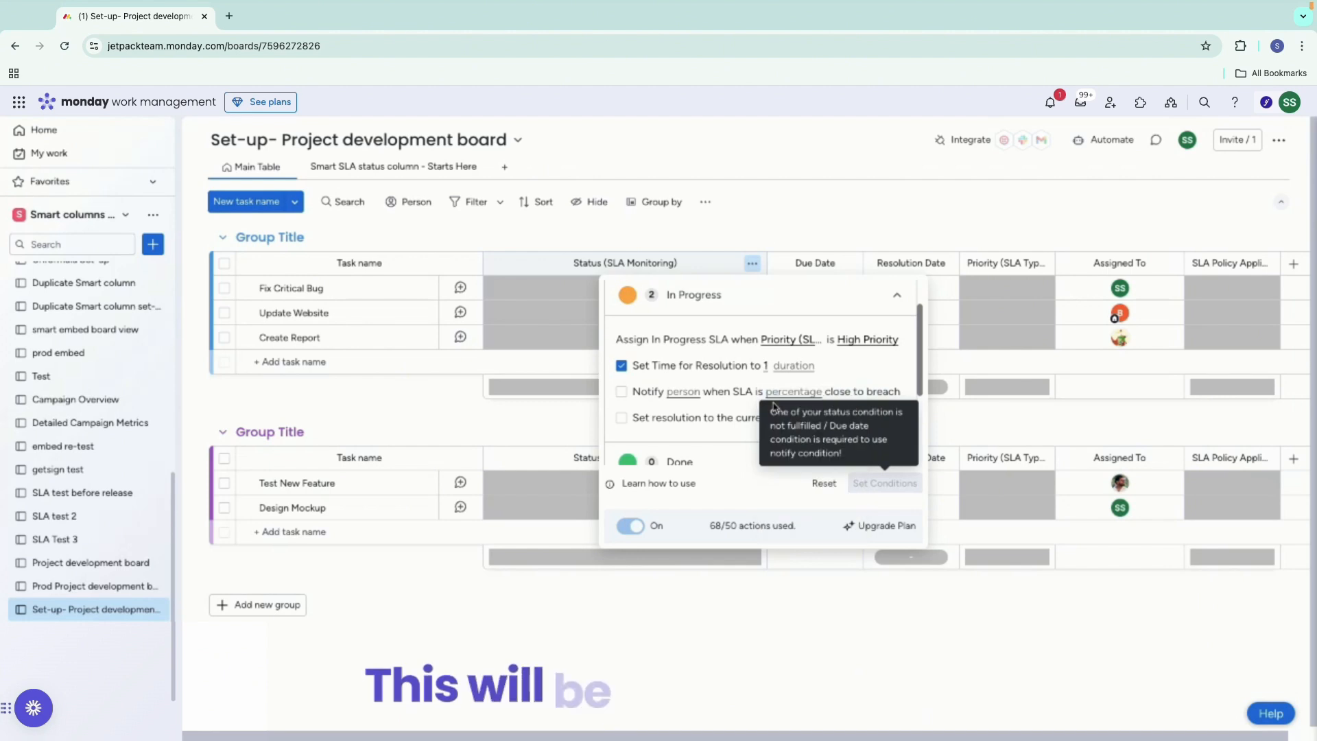
{"action": "left_click", "coordinate": [789, 371]}
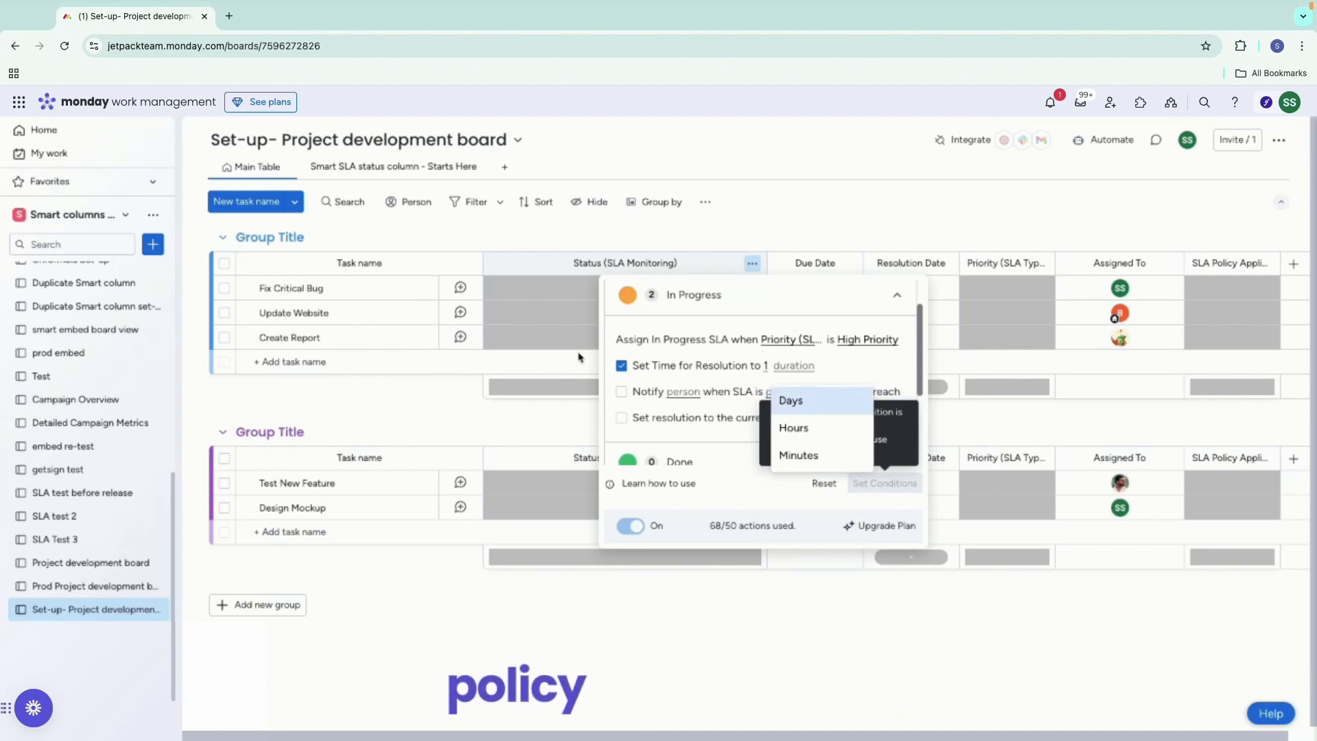
{"action": "left_click", "coordinate": [807, 405]}
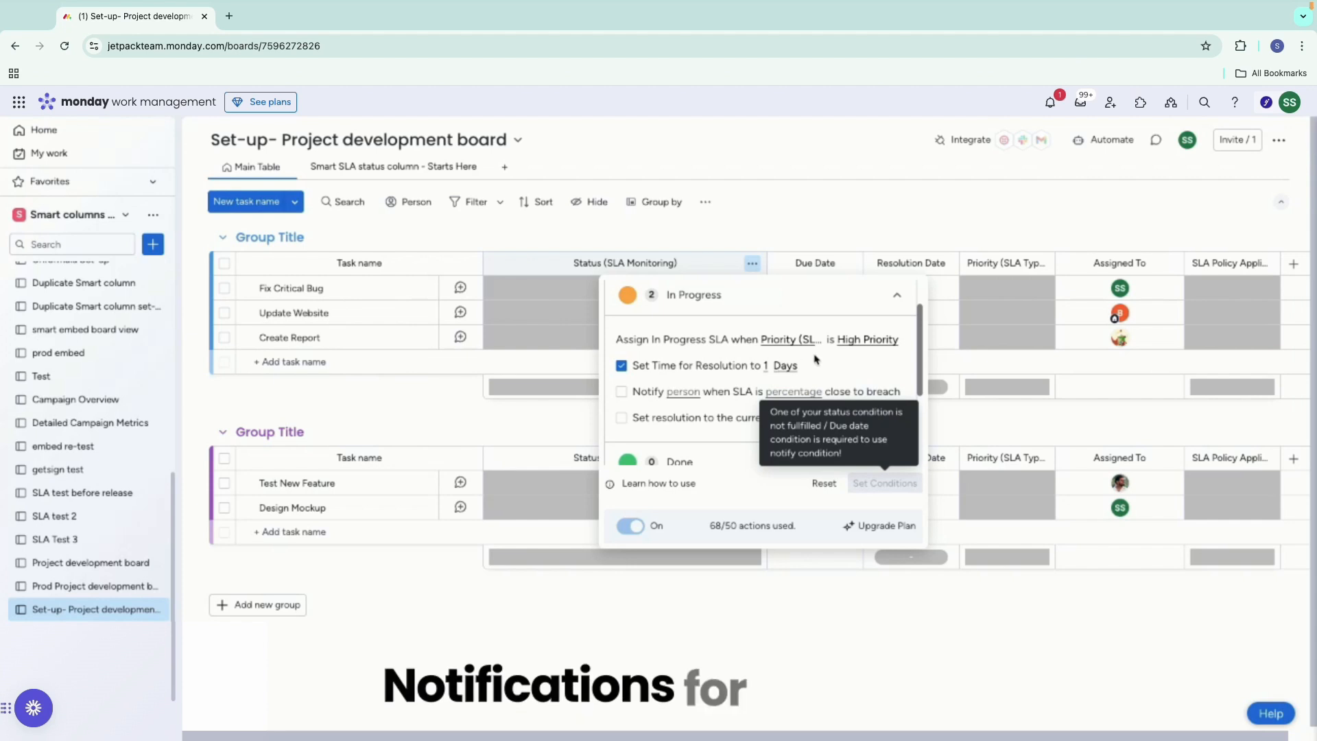
- Enable notifying the Assigned To person when the In Progress SLA is 90 % close to breach, and open the notifications
{"action": "left_click", "coordinate": [636, 391]}
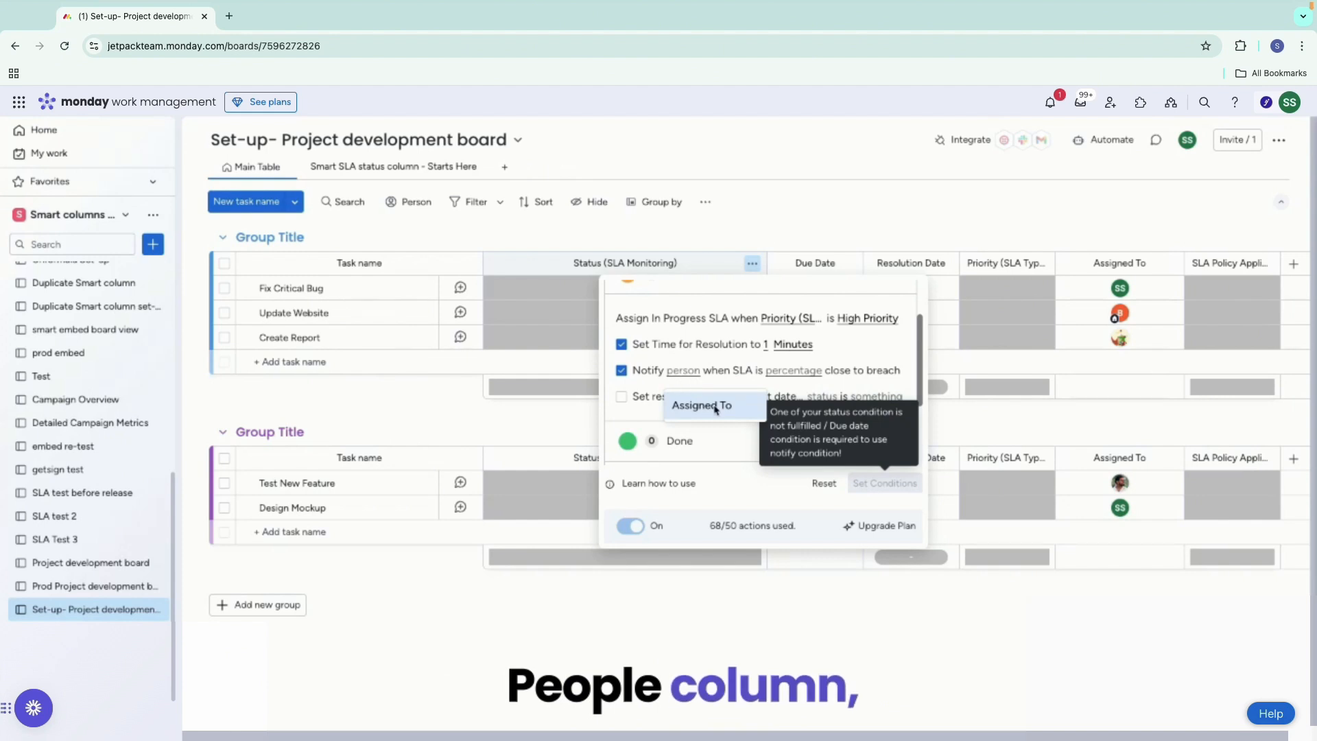
{"action": "left_click", "coordinate": [714, 406]}
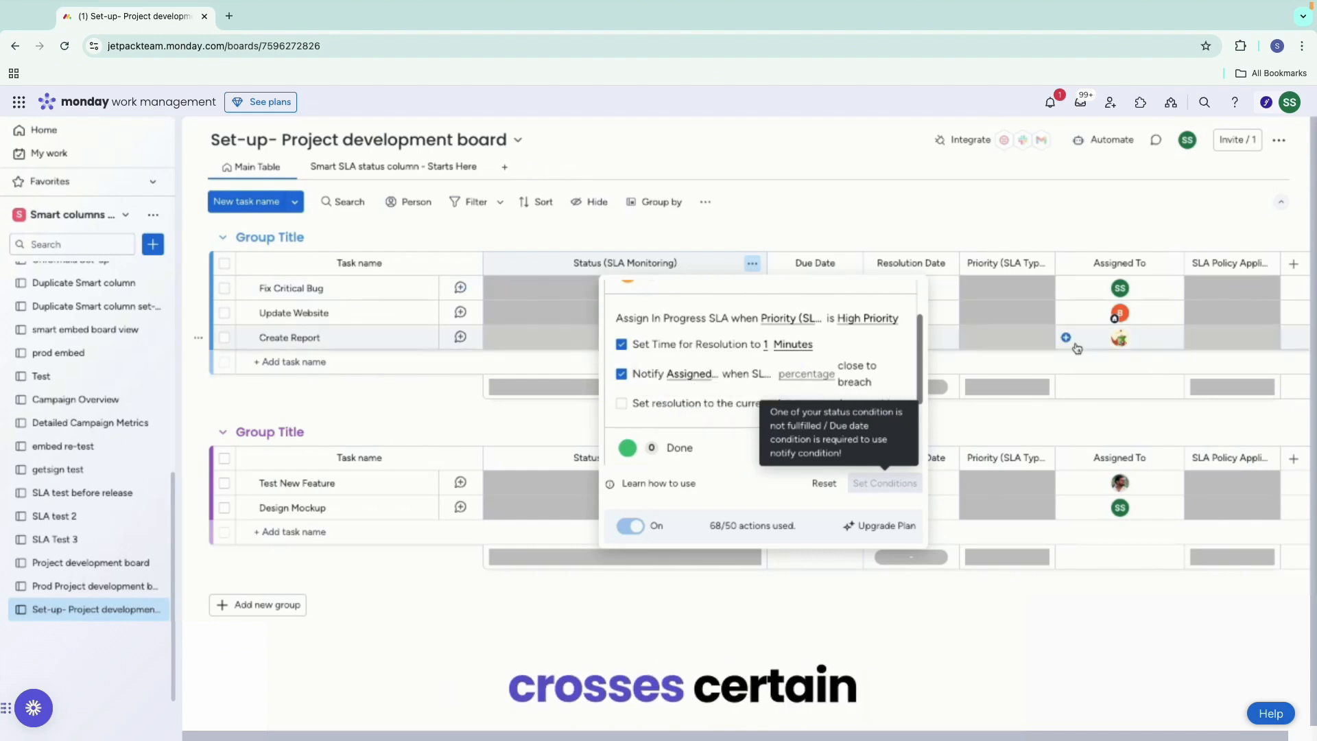
{"action": "left_click", "coordinate": [806, 377]}
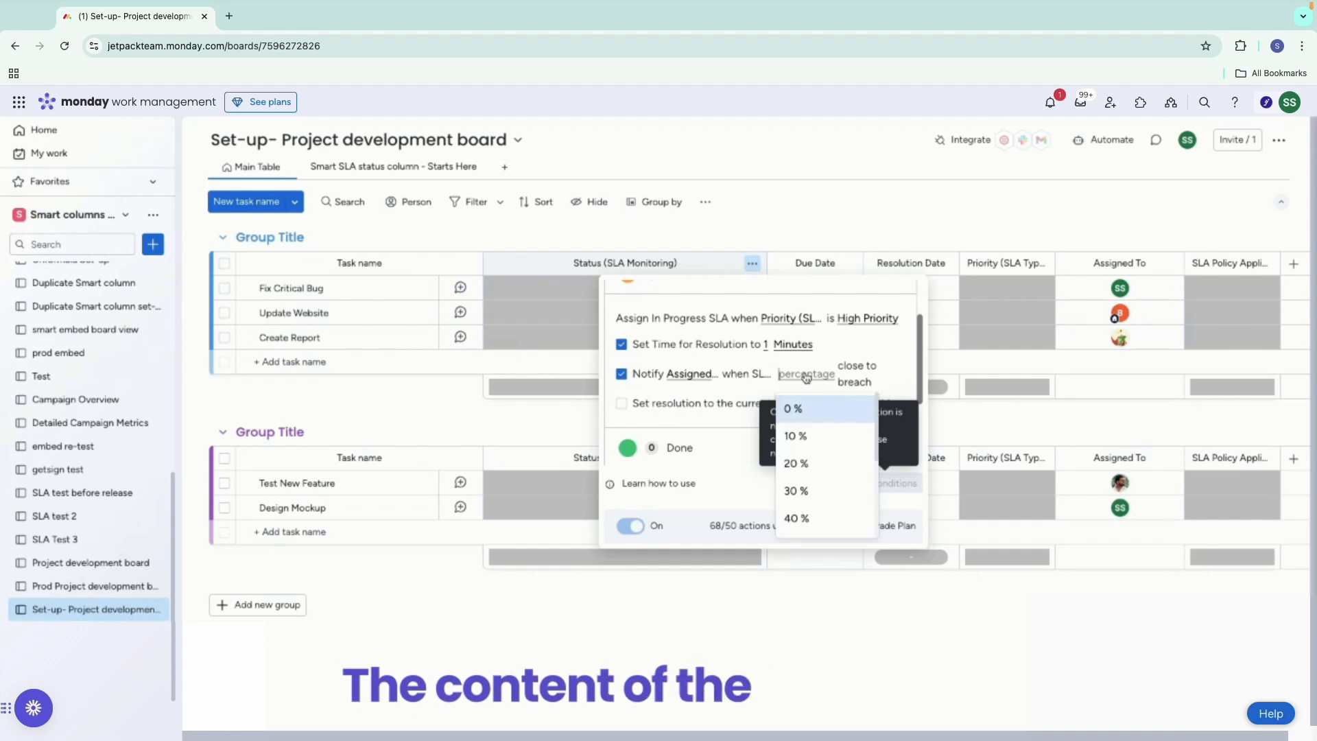
{"action": "scroll", "coordinate": [796, 480], "scroll_direction": "down", "scroll_amount": 3}
{"action": "left_click", "coordinate": [799, 469]}
{"action": "left_click", "coordinate": [1050, 103]}
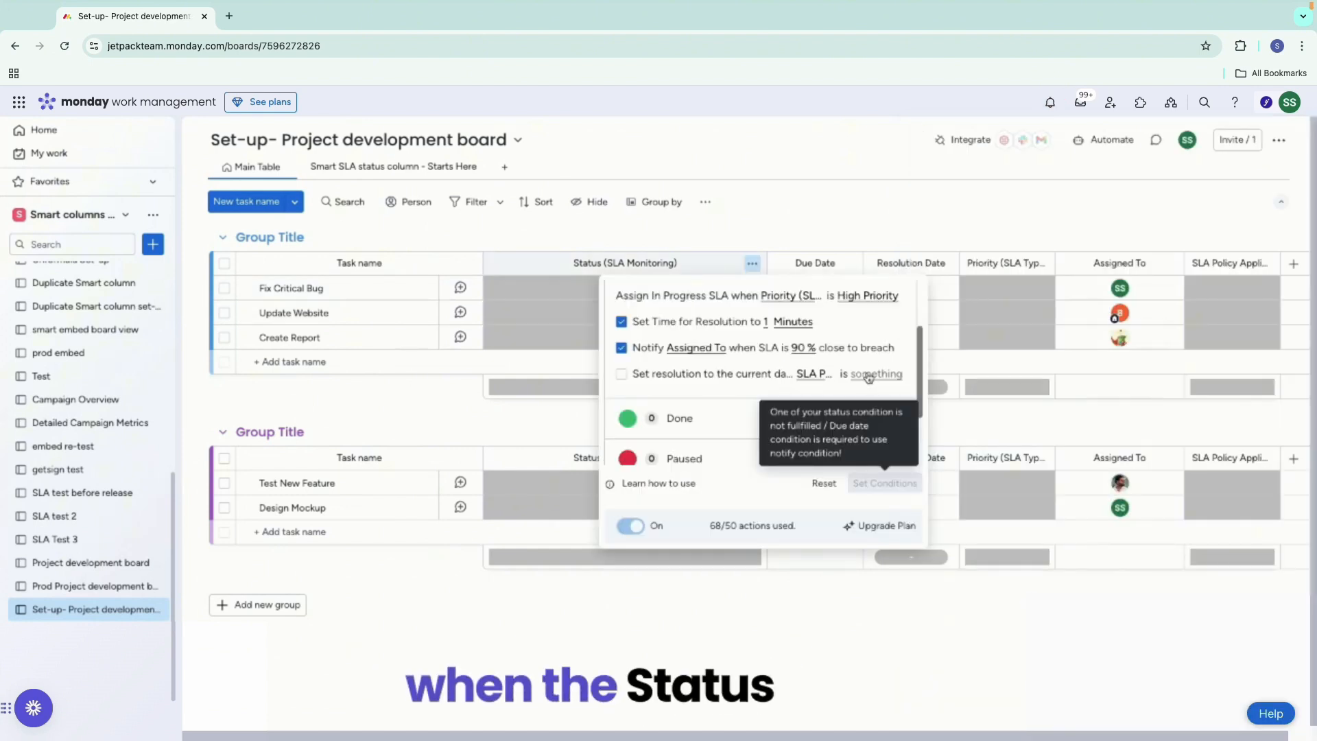
- Set the In Progress resolution date rule to trigger when SLA Policy Applied is Done, and apply the conditions
{"action": "left_click", "coordinate": [870, 375]}
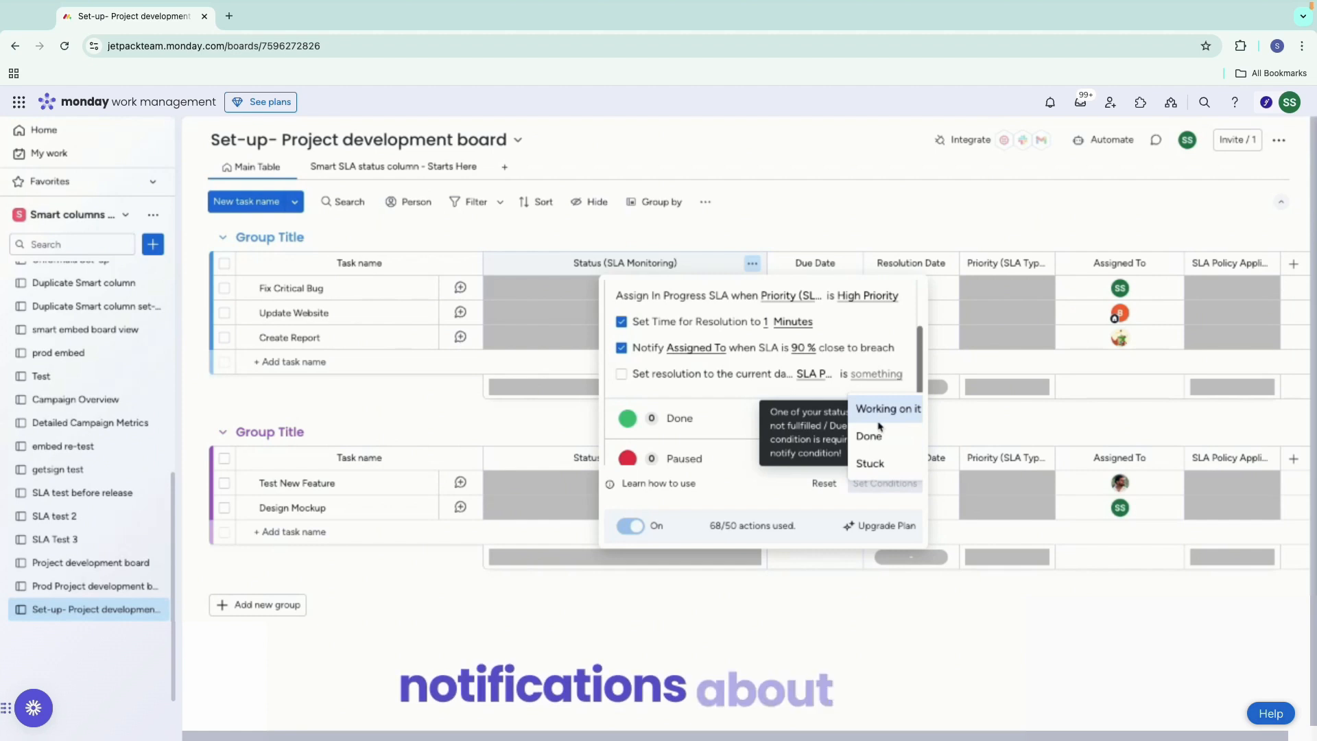
{"action": "left_click", "coordinate": [870, 436]}
{"action": "scroll", "coordinate": [764, 409], "scroll_direction": "down", "scroll_amount": 2}
{"action": "scroll", "coordinate": [764, 410], "scroll_direction": "down", "scroll_amount": 1}
{"action": "left_click", "coordinate": [889, 484]}
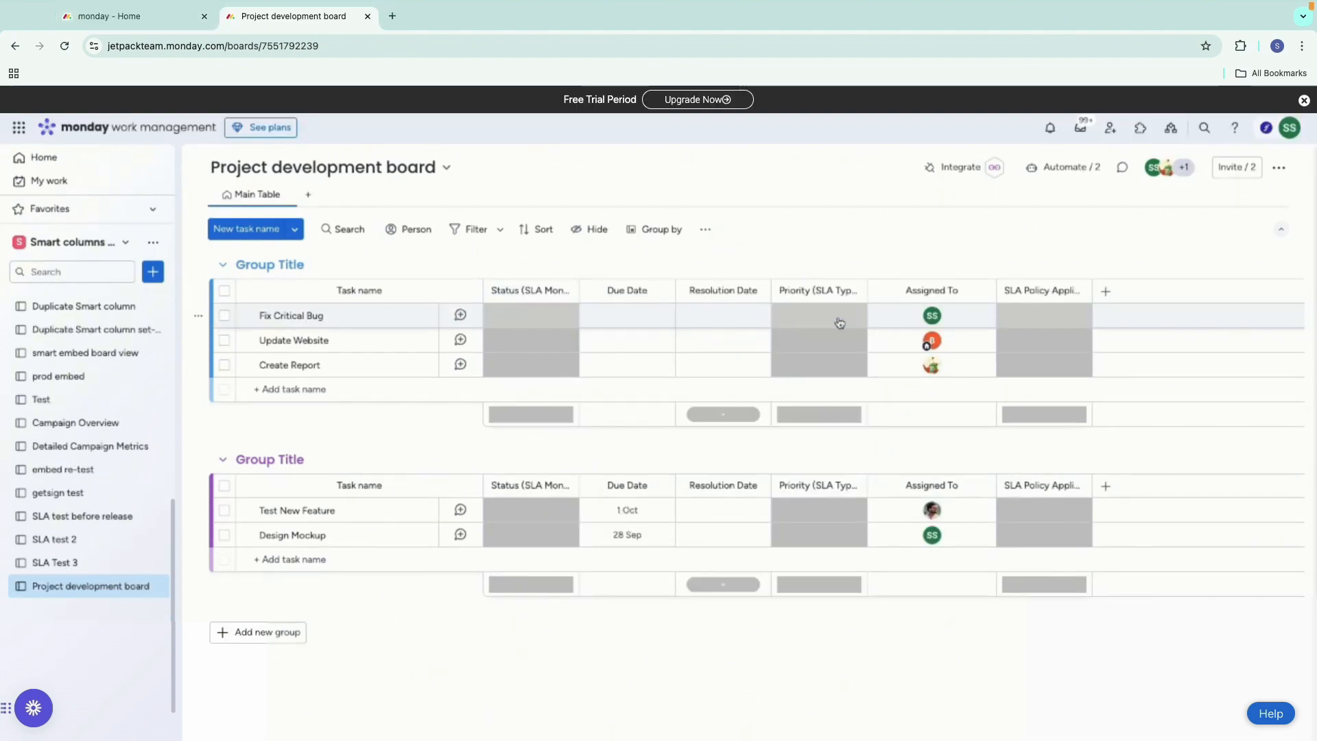
- Open the priority choices for Fix Critical Bug and review the In Progress SLA conditions on the live Project development board
{"action": "left_click", "coordinate": [796, 325]}
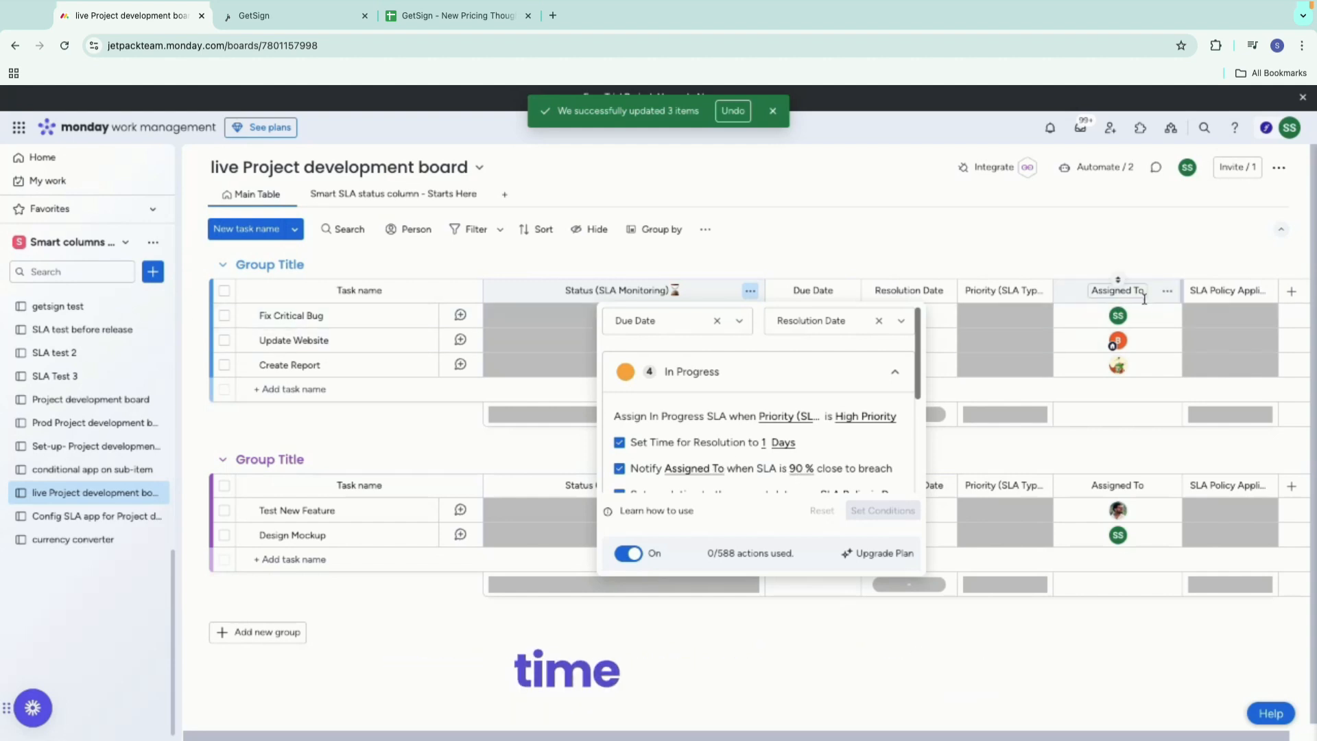
{"action": "scroll", "coordinate": [792, 467], "scroll_direction": "down", "scroll_amount": 2}
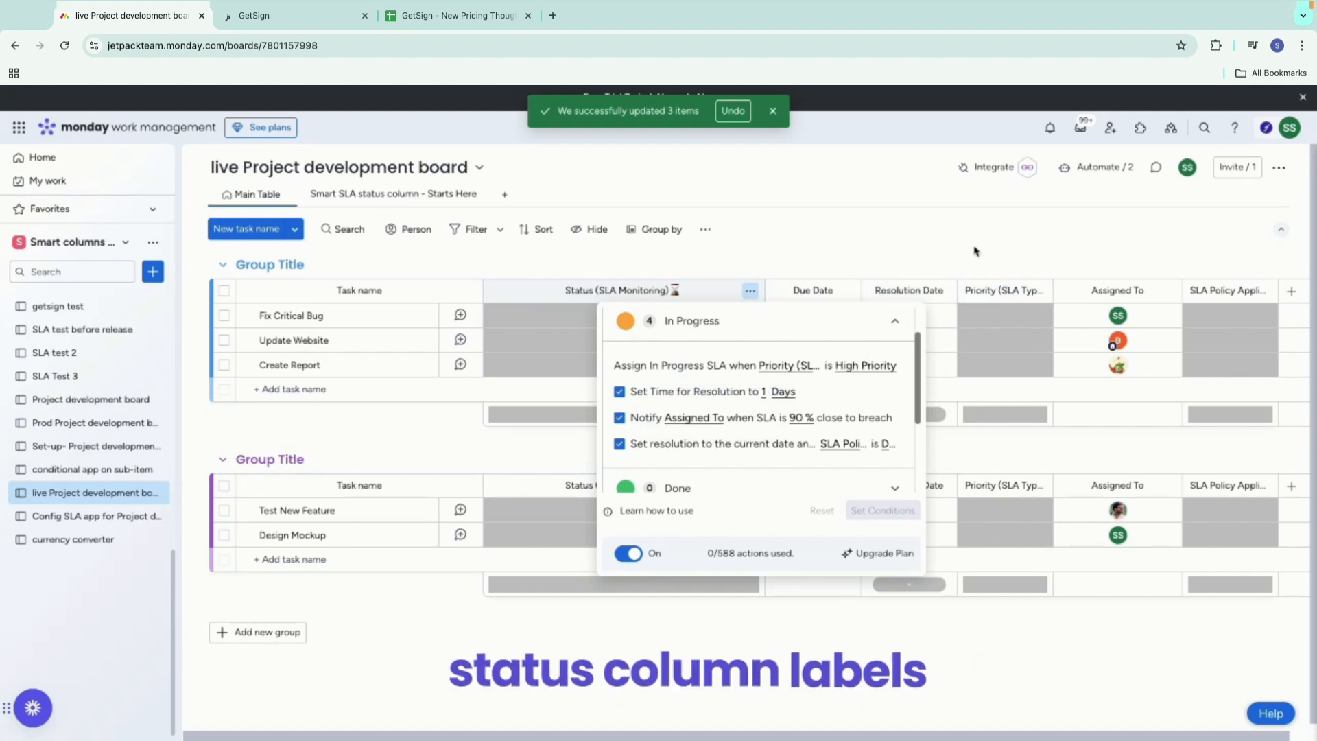
- Close the In Progress SLA conditions and set the priority of the Fix Critical Bug task to High Priority
{"action": "left_click", "coordinate": [780, 282]}
{"action": "left_click", "coordinate": [1003, 314]}
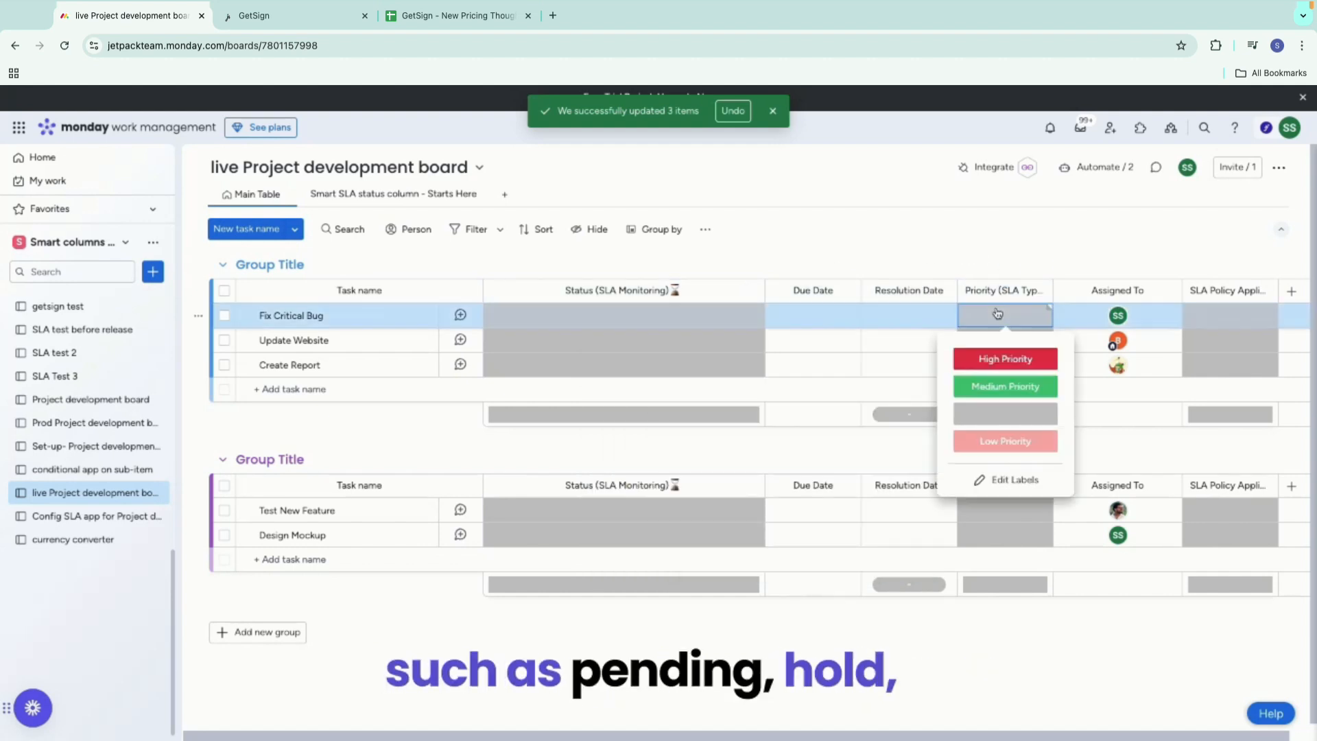
{"action": "left_click", "coordinate": [1005, 357]}
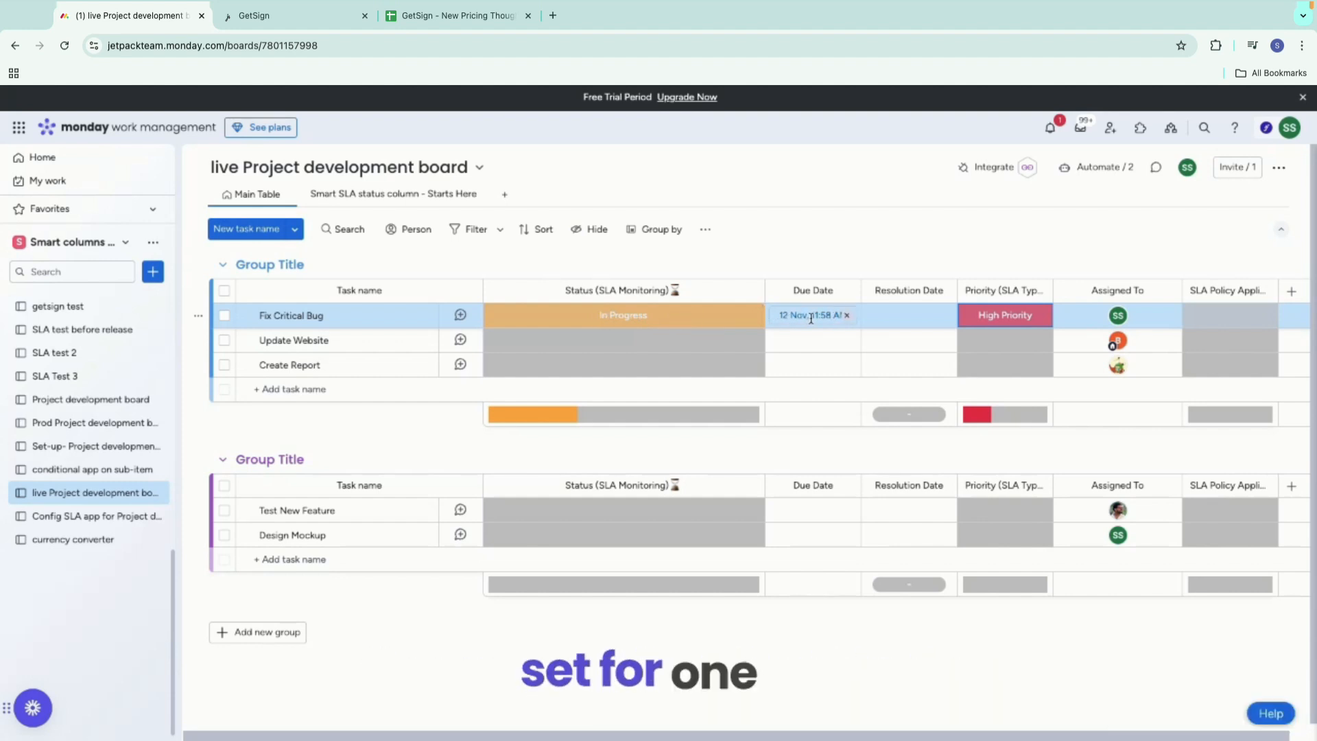
{"action": "left_click", "coordinate": [860, 249]}
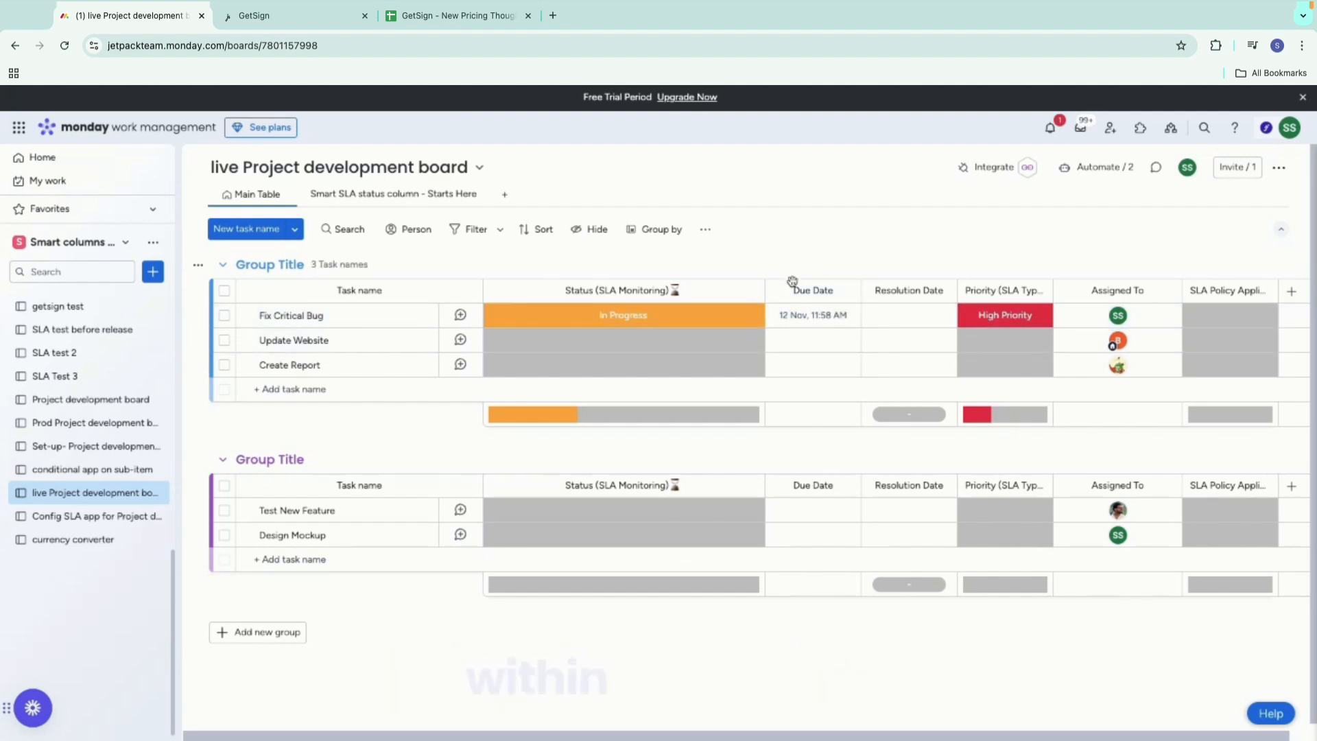
- Review the notifications for SLA breach alerts on the board's tasks, and close them
{"action": "left_click", "coordinate": [1050, 129]}
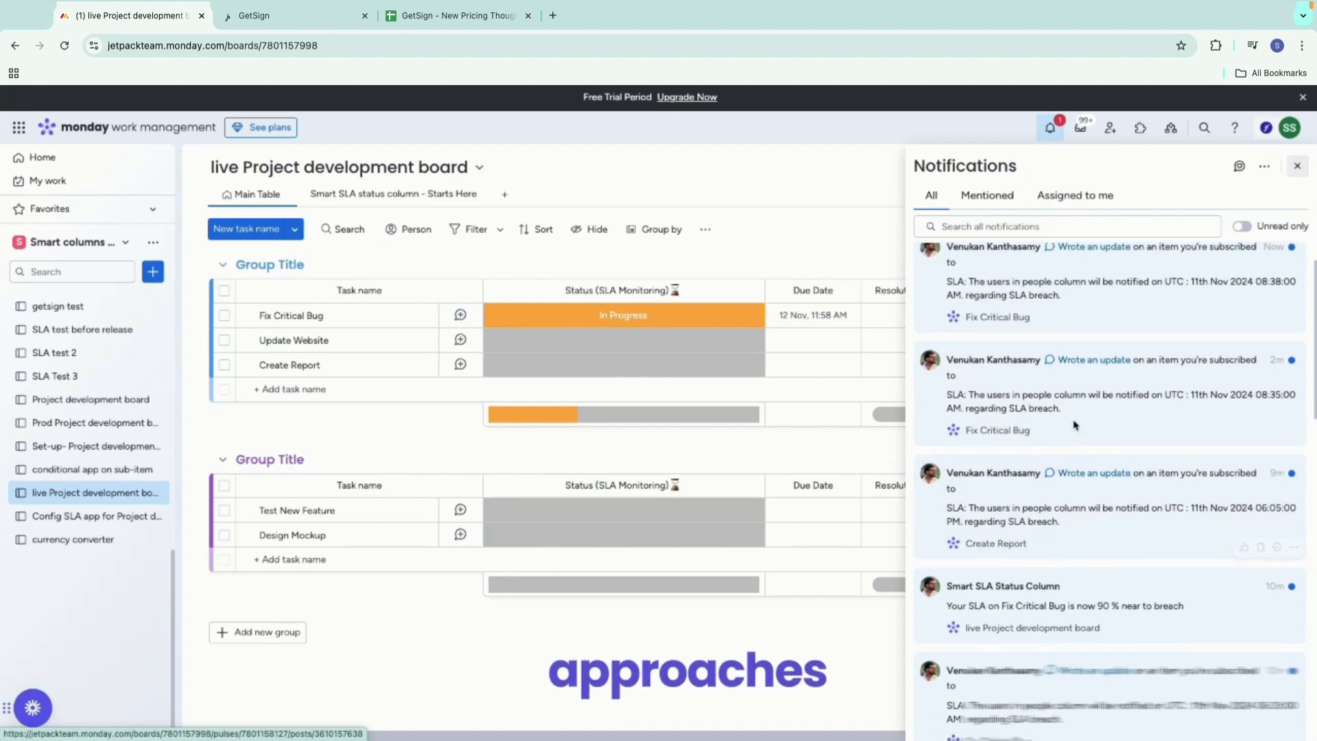
{"action": "scroll", "coordinate": [1049, 467], "scroll_direction": "down", "scroll_amount": 2}
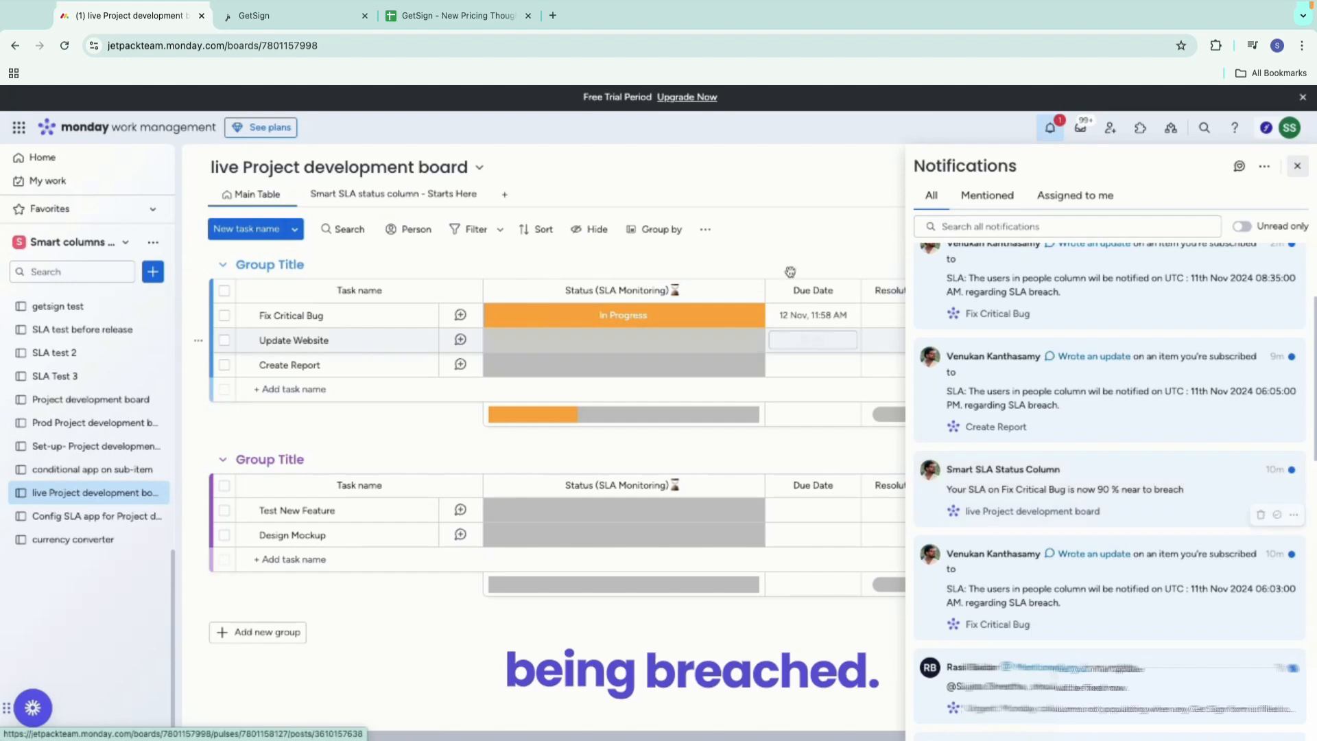
{"action": "left_click", "coordinate": [828, 200]}
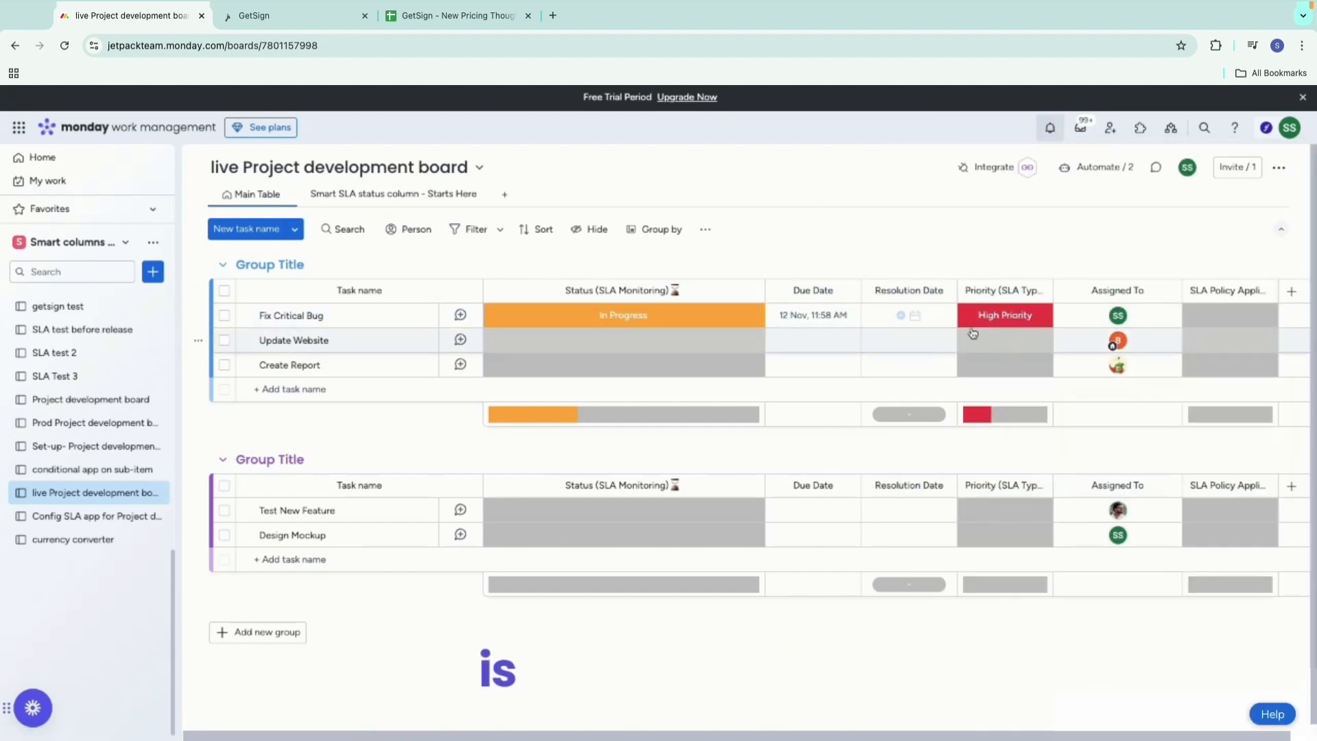
- Set SLA Policy Applied to Done for Update Website and the priority of Create Report to Medium Priority
{"action": "left_click", "coordinate": [1228, 340]}
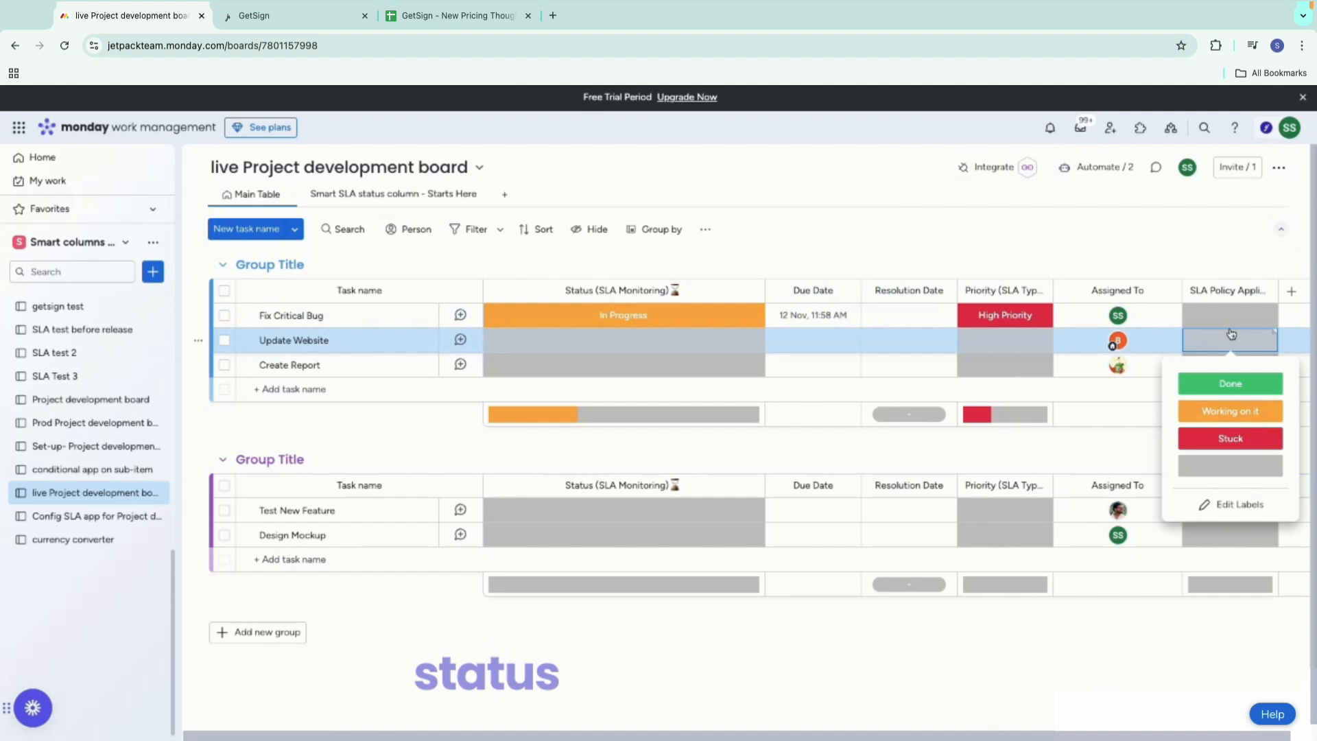
{"action": "left_click", "coordinate": [1229, 380]}
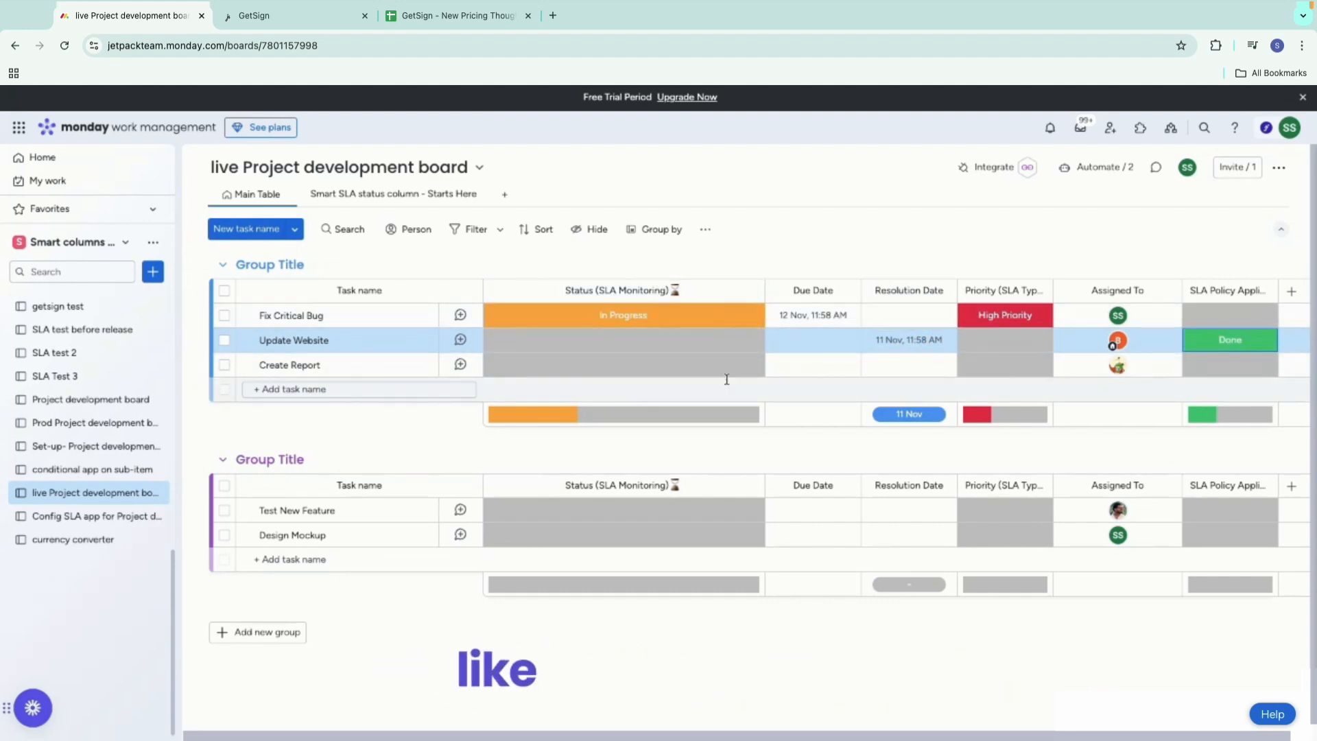
{"action": "left_click", "coordinate": [1001, 368]}
{"action": "left_click", "coordinate": [1013, 434]}
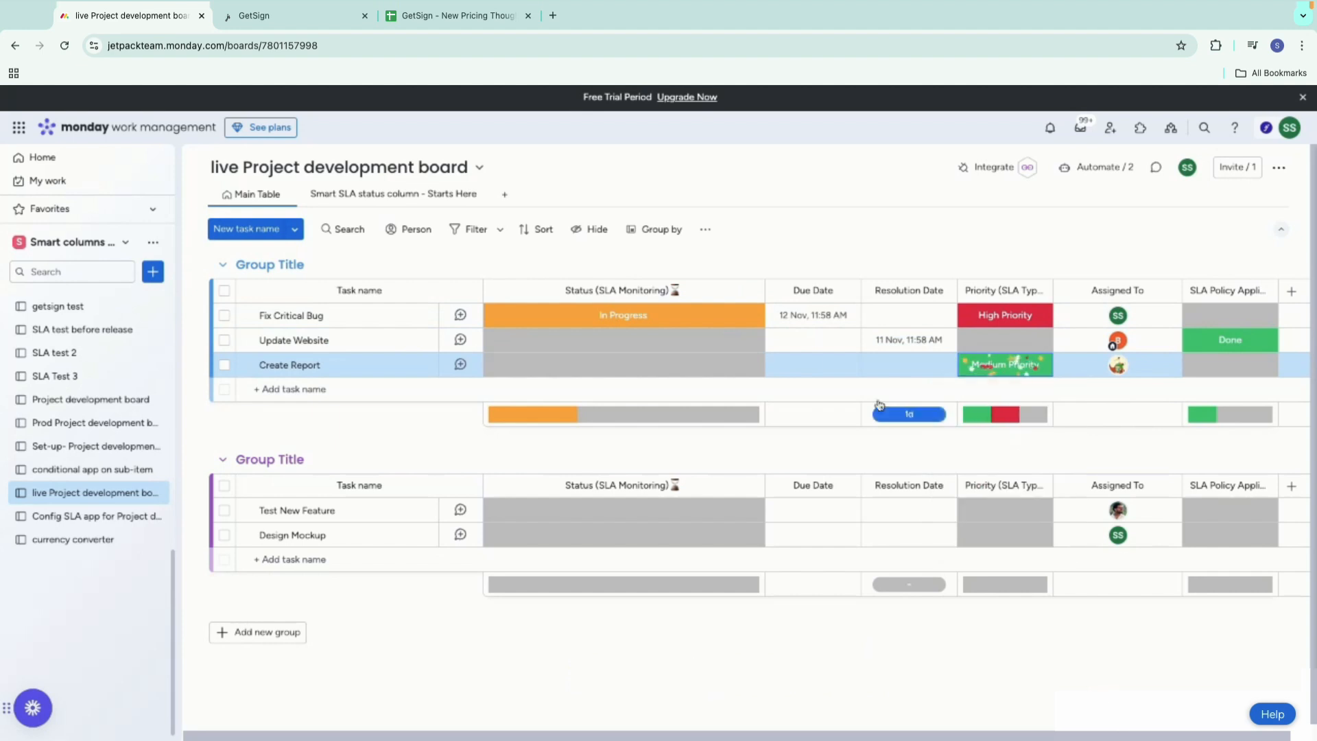